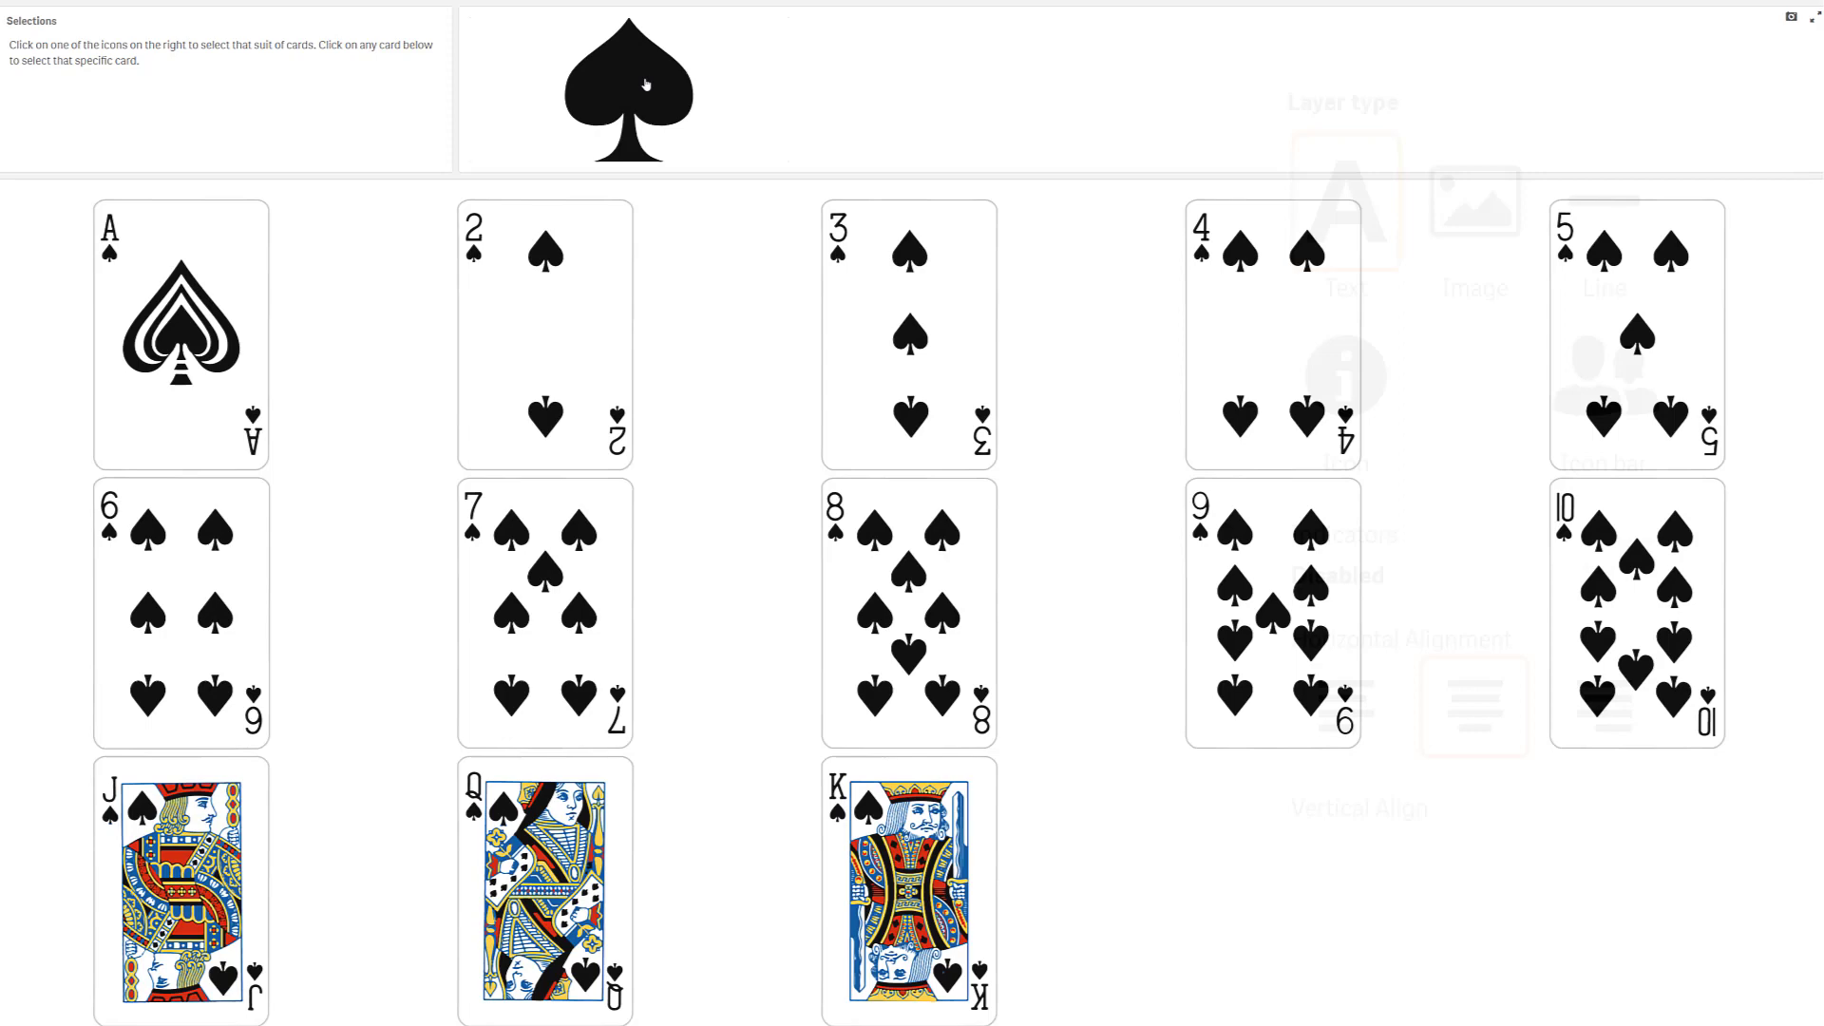
# Preview the Image, Line, Icon and Icon bar layer types, and check the Extension and Title settings.
pyautogui.click(1487, 199)
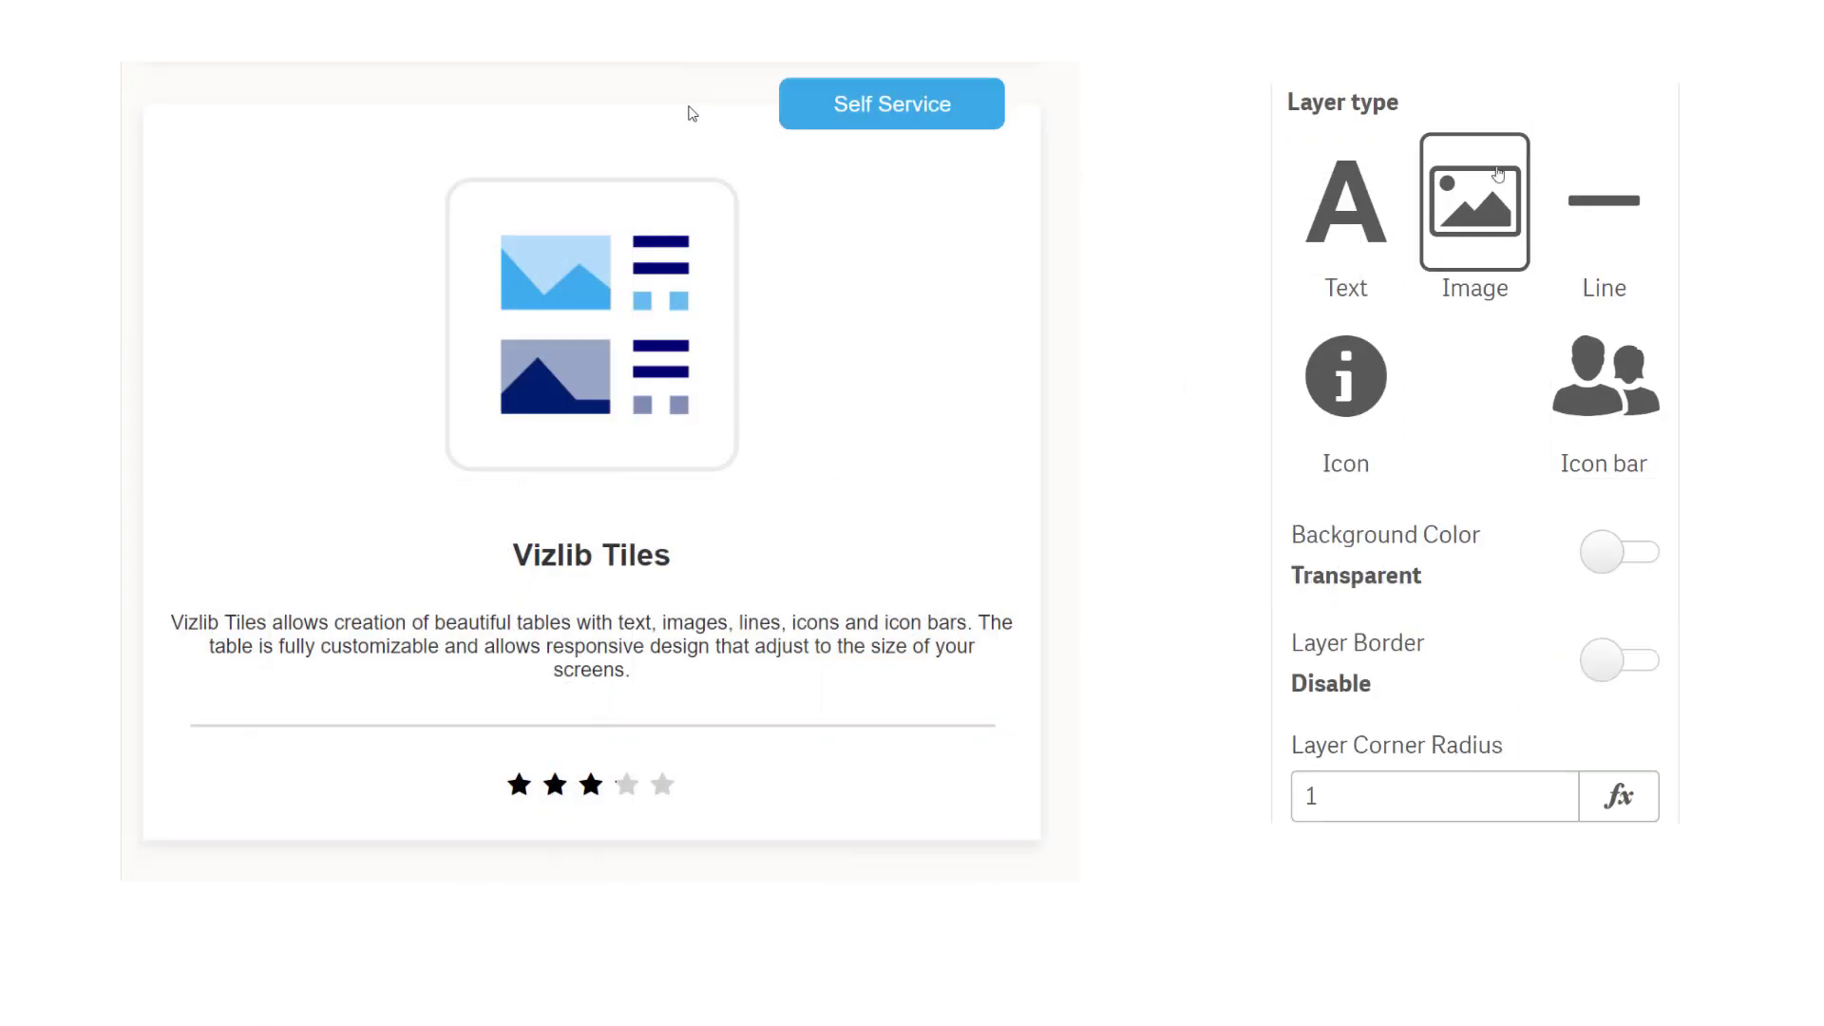
pyautogui.click(1607, 201)
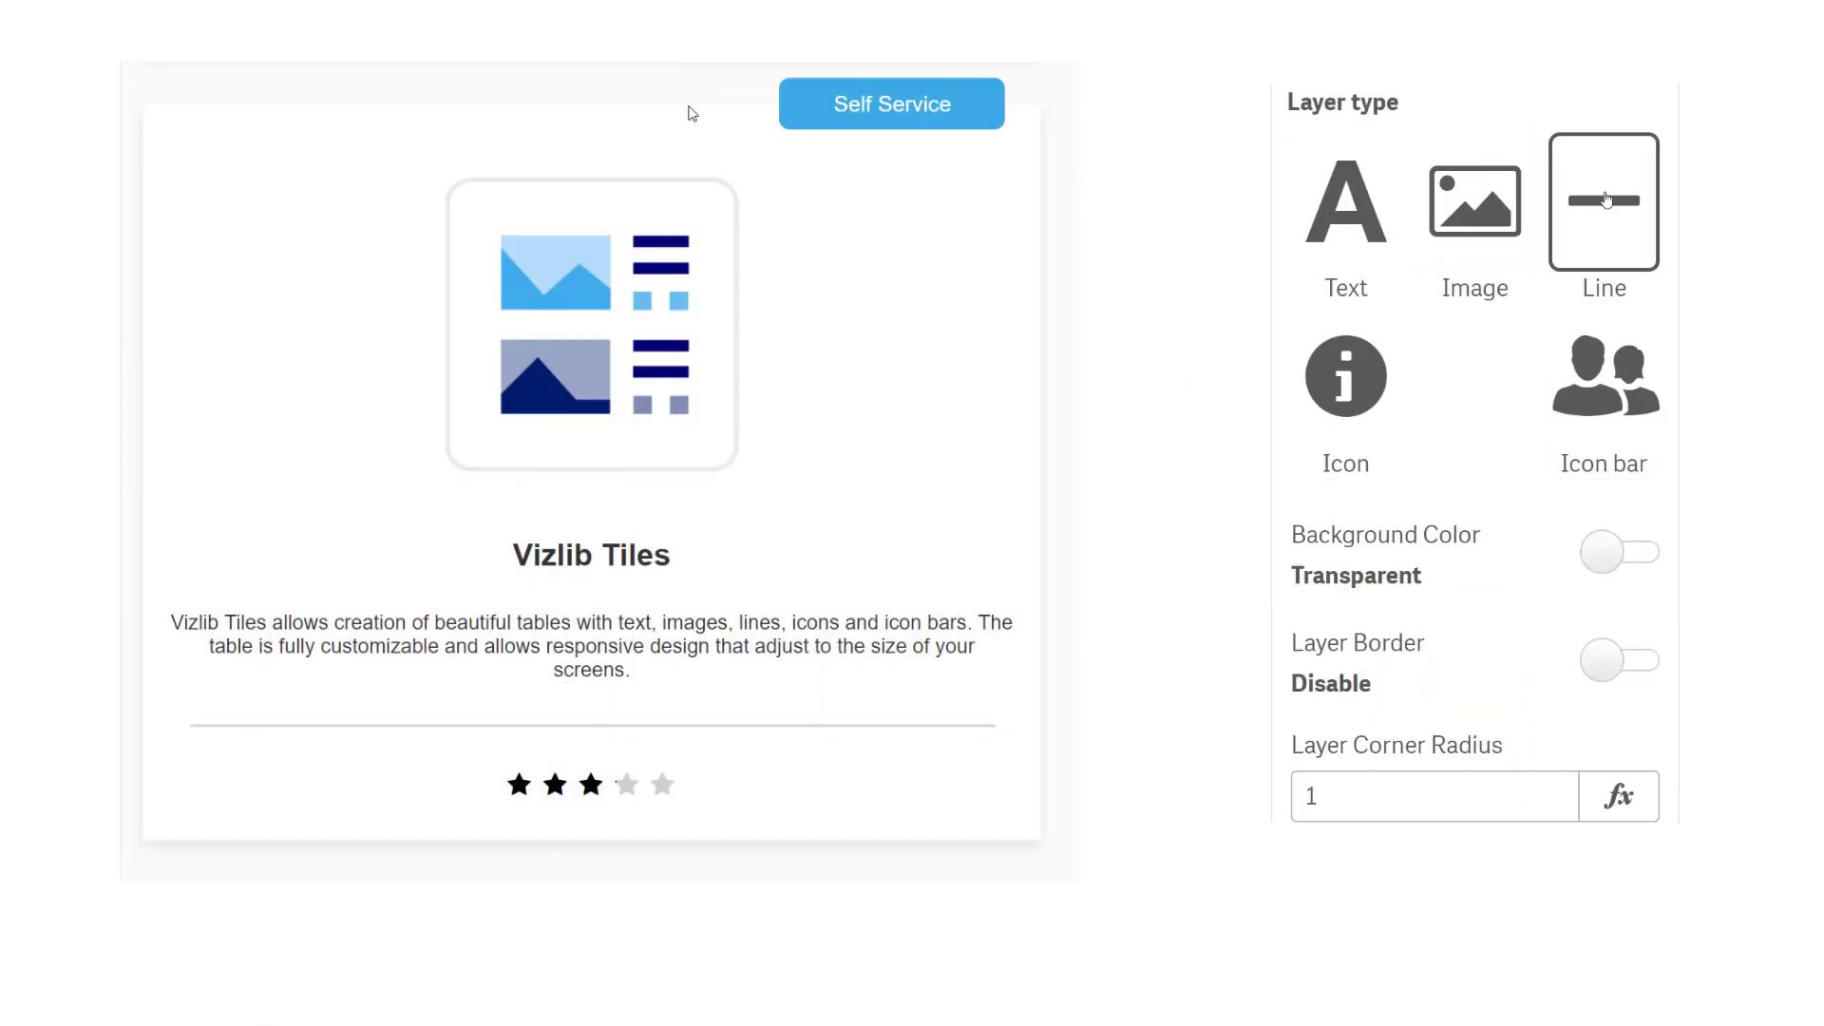
pyautogui.click(1365, 377)
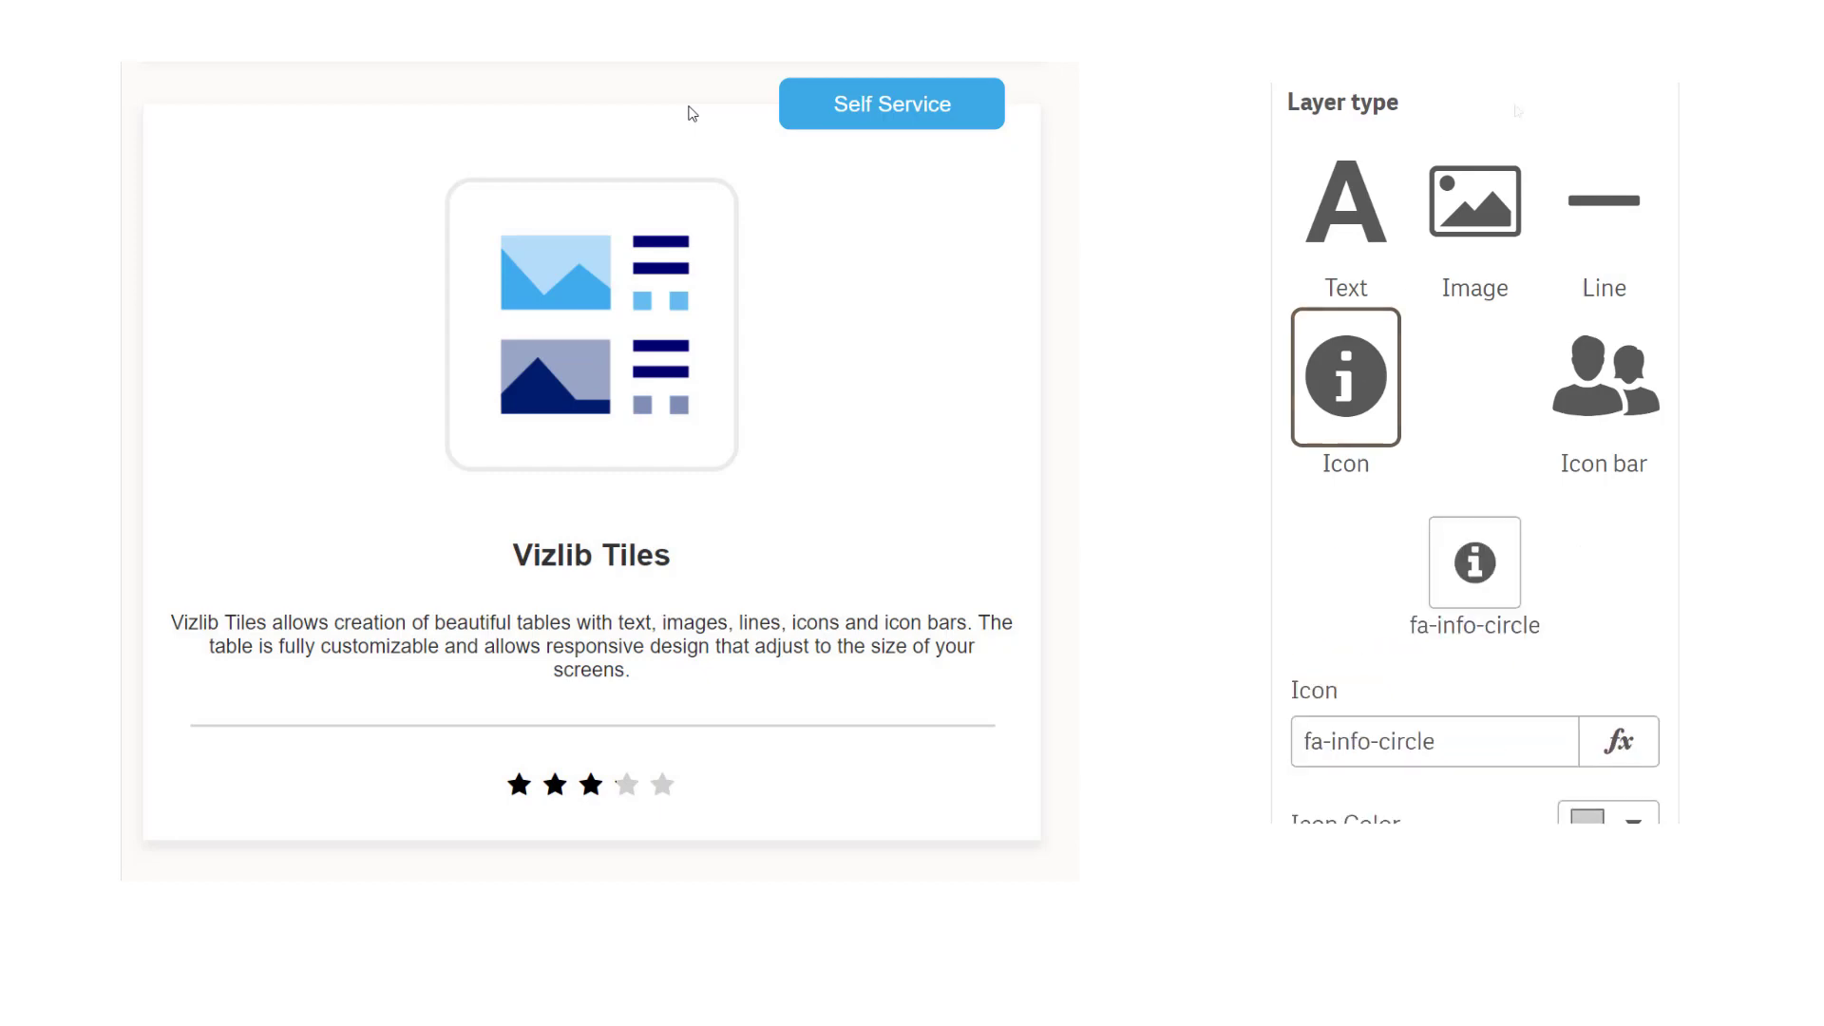
pyautogui.click(1563, 347)
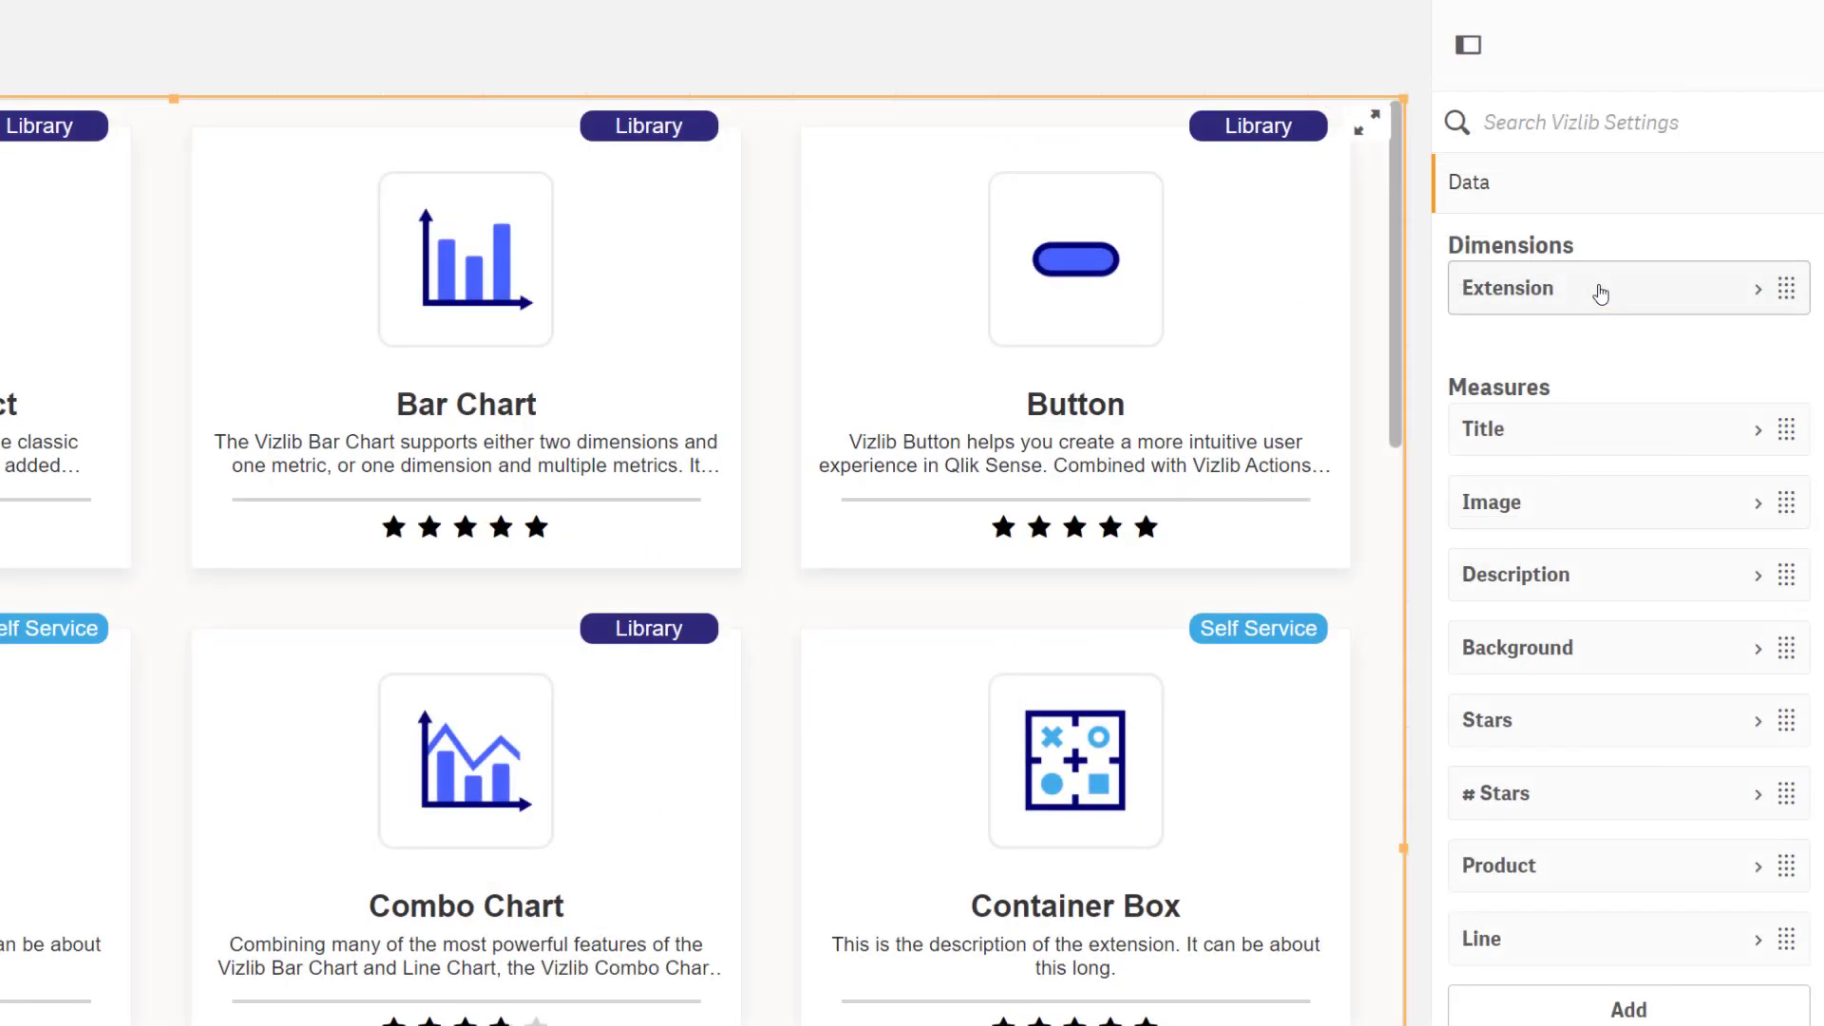
pyautogui.click(1601, 295)
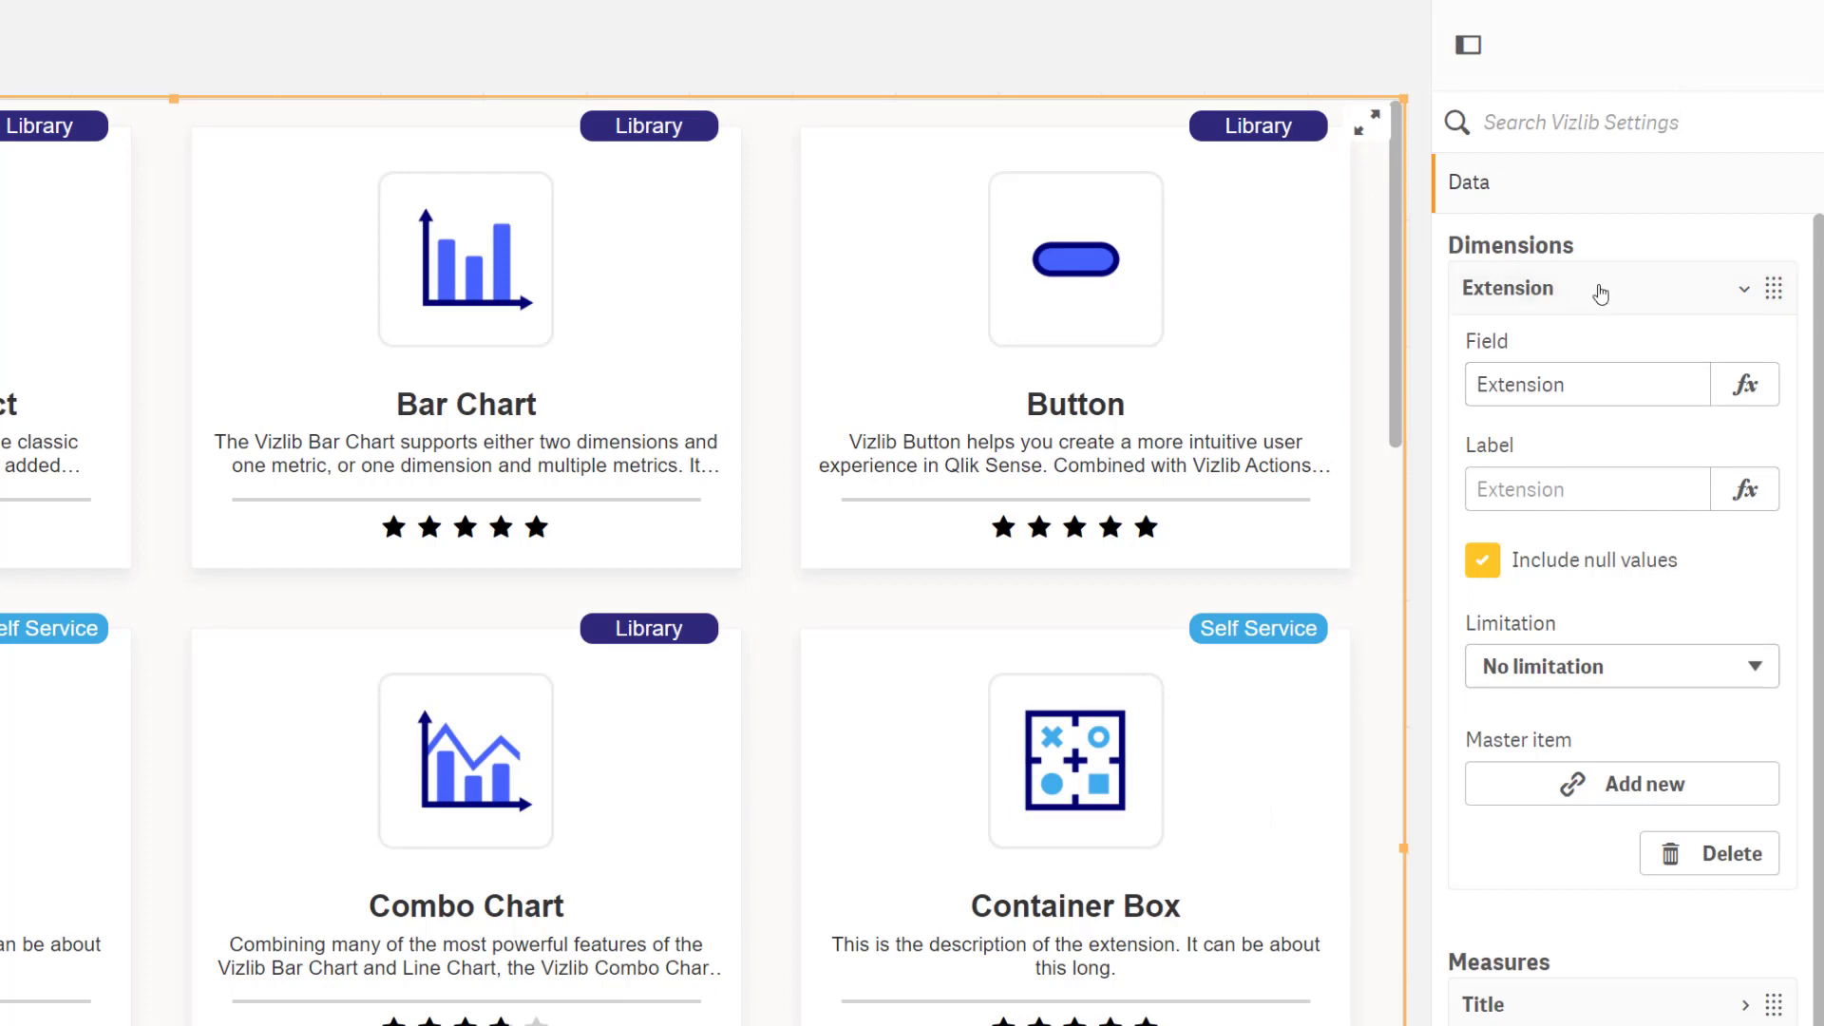
pyautogui.click(1585, 296)
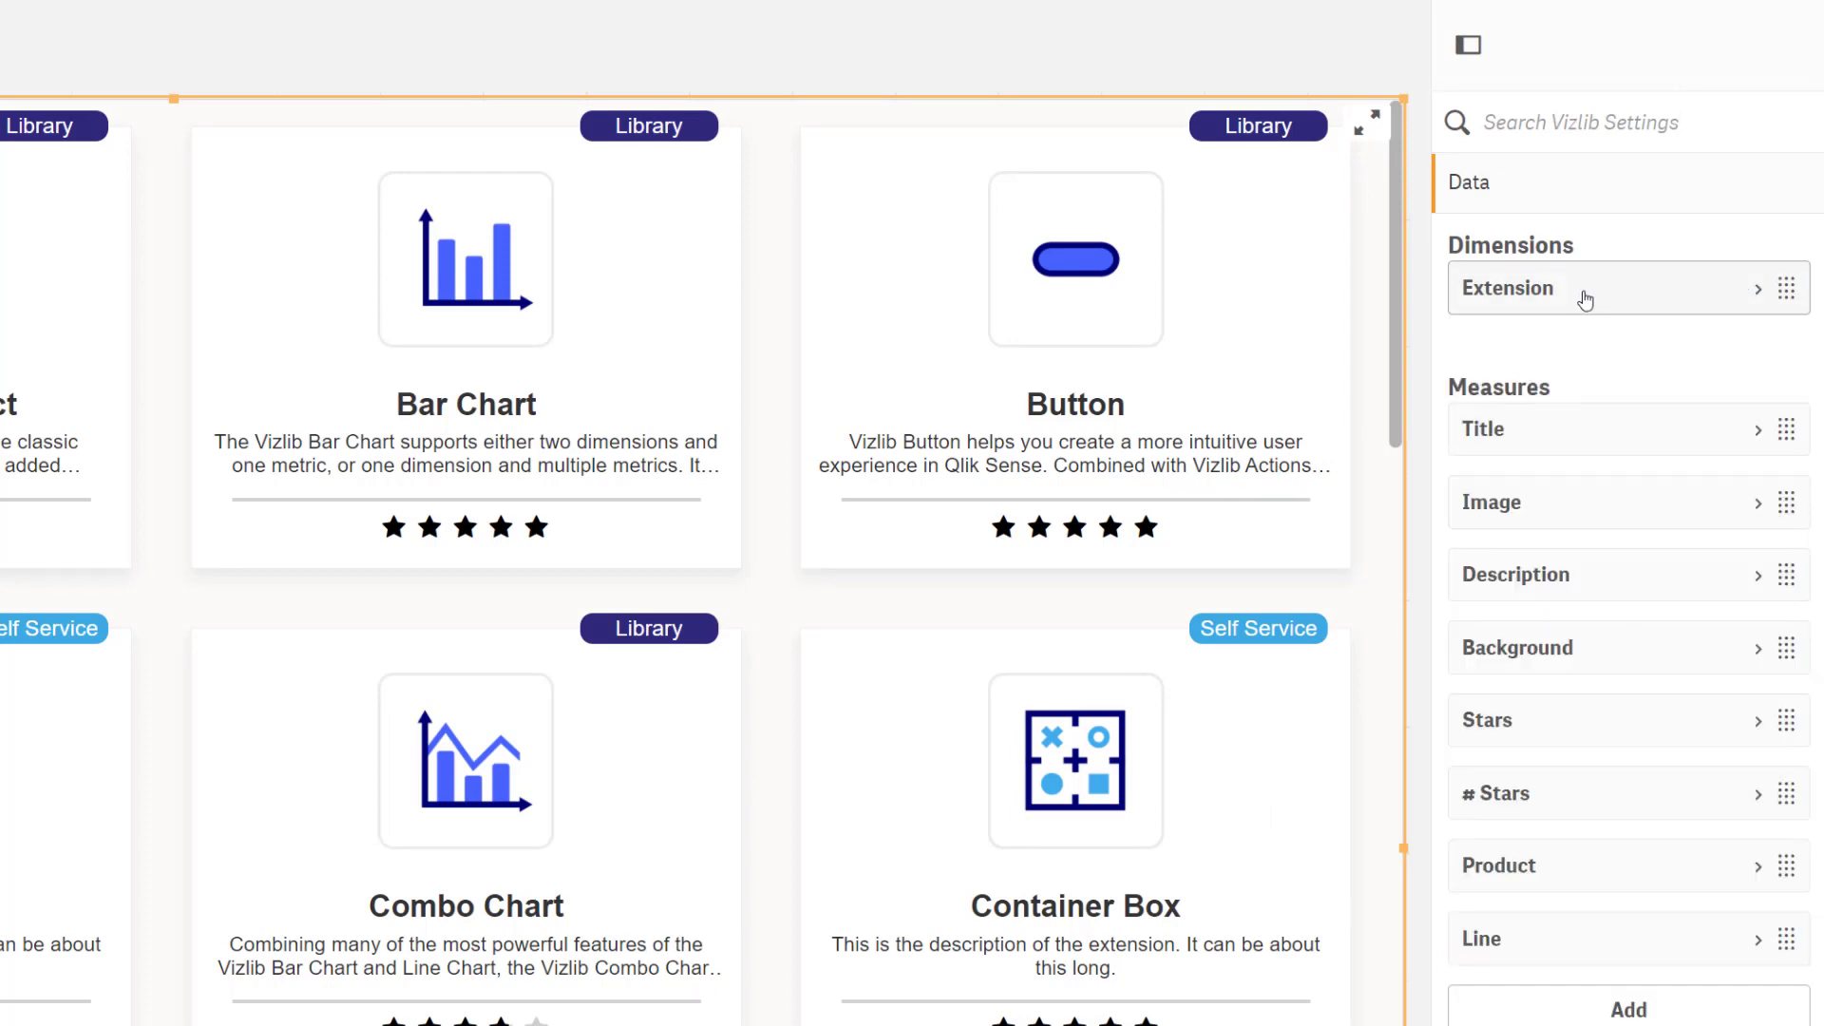
pyautogui.click(1601, 450)
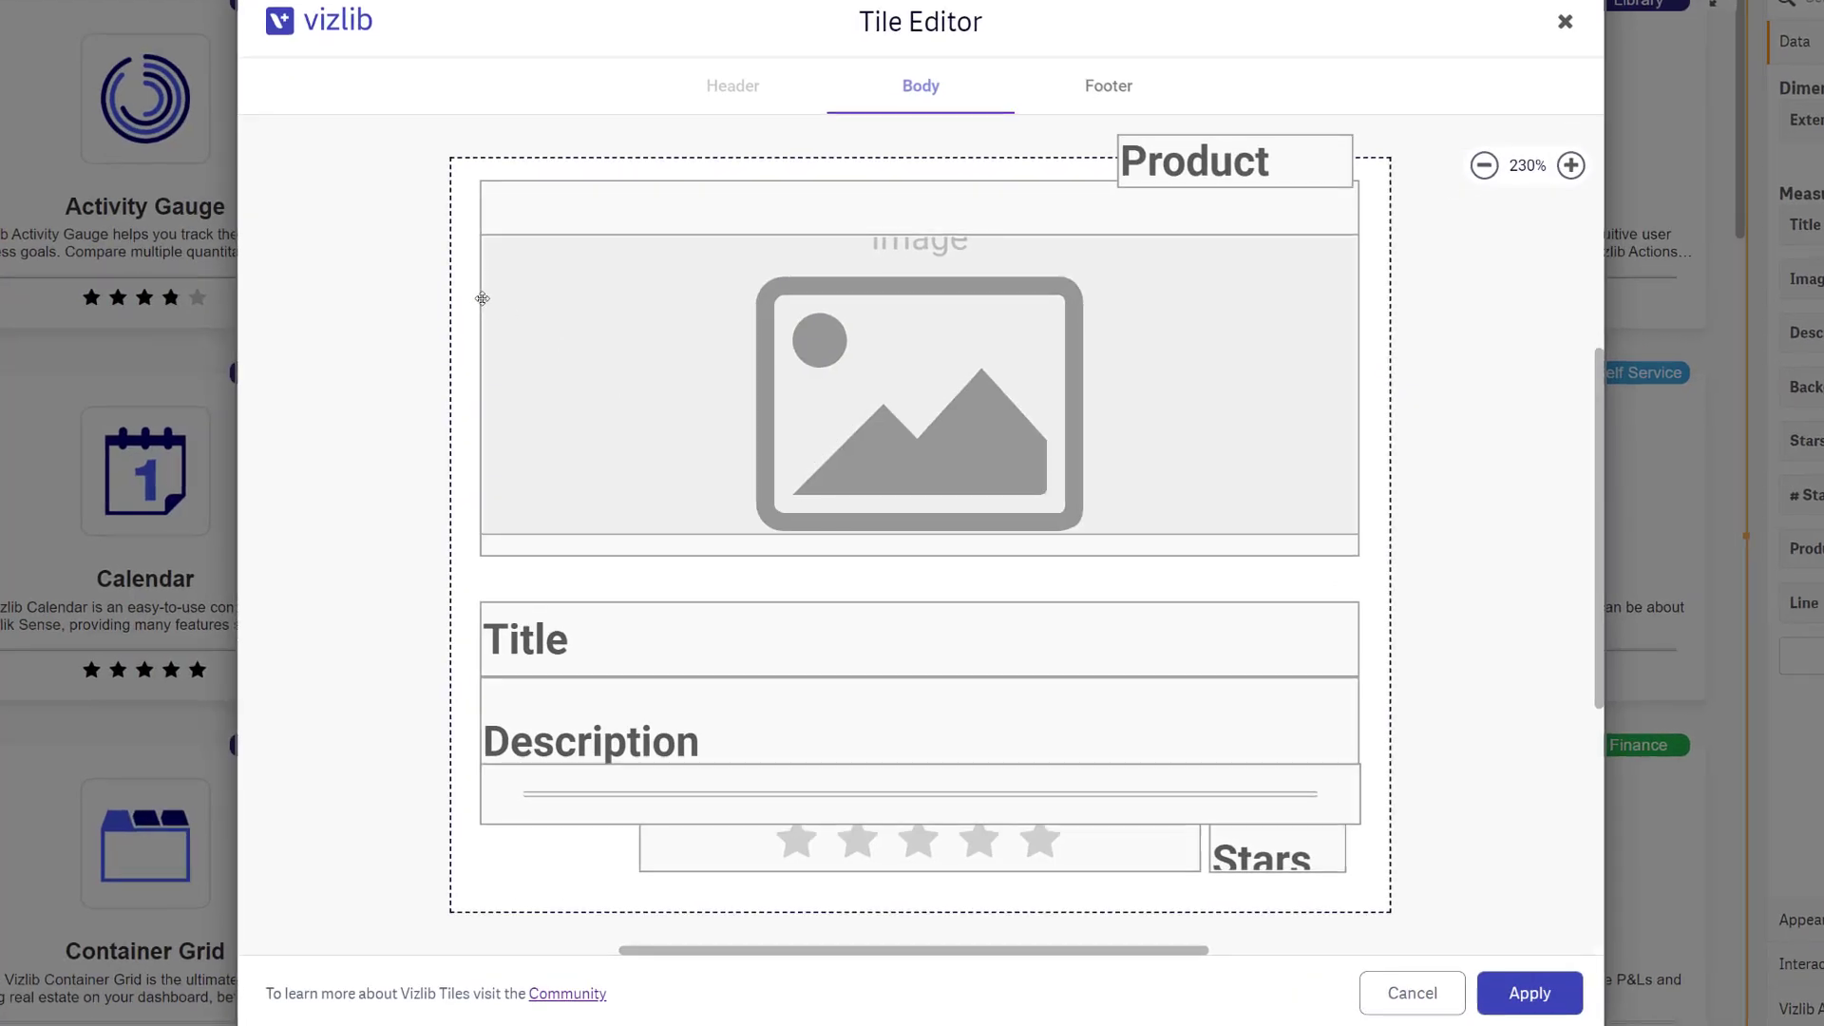
# Narrow the Image layer and move it up-left, partly outside the tile, with out-of-bounds display allowed.
pyautogui.moveTo(481, 294); pyautogui.dragTo(548, 308)
pyautogui.moveTo(1347, 343); pyautogui.dragTo(1284, 342)
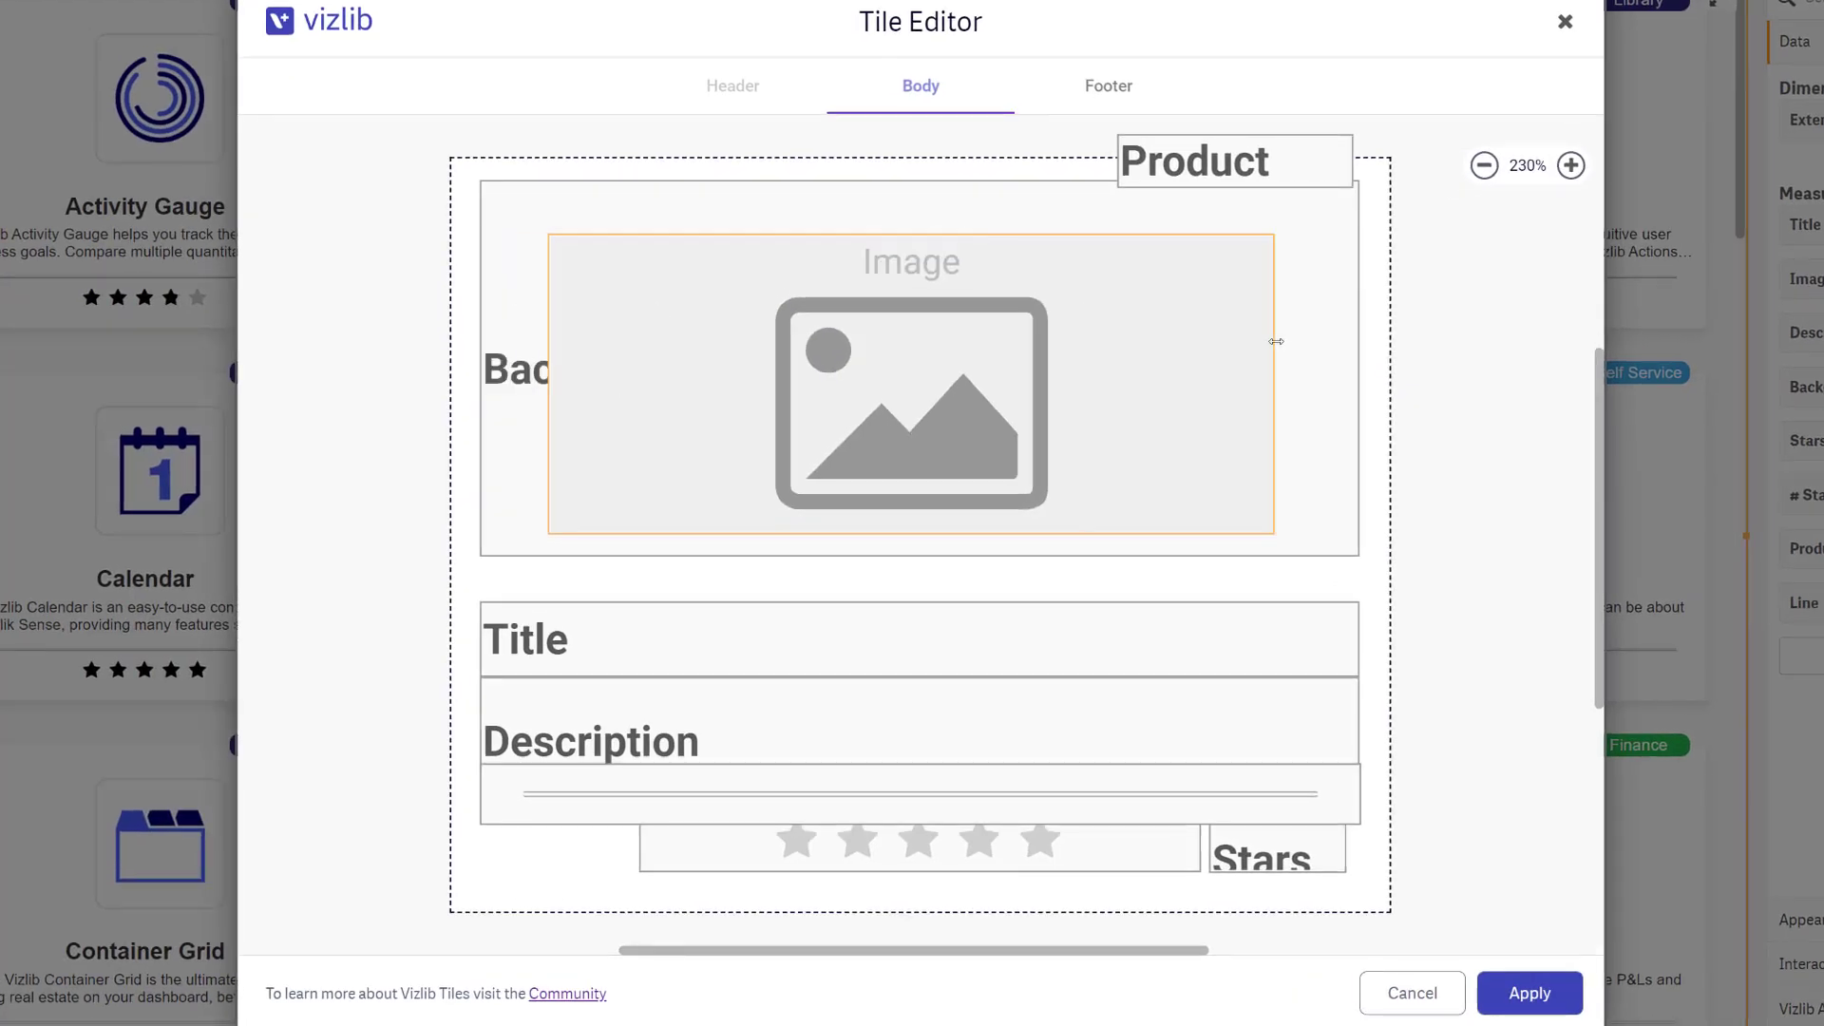
pyautogui.click(1563, 1006)
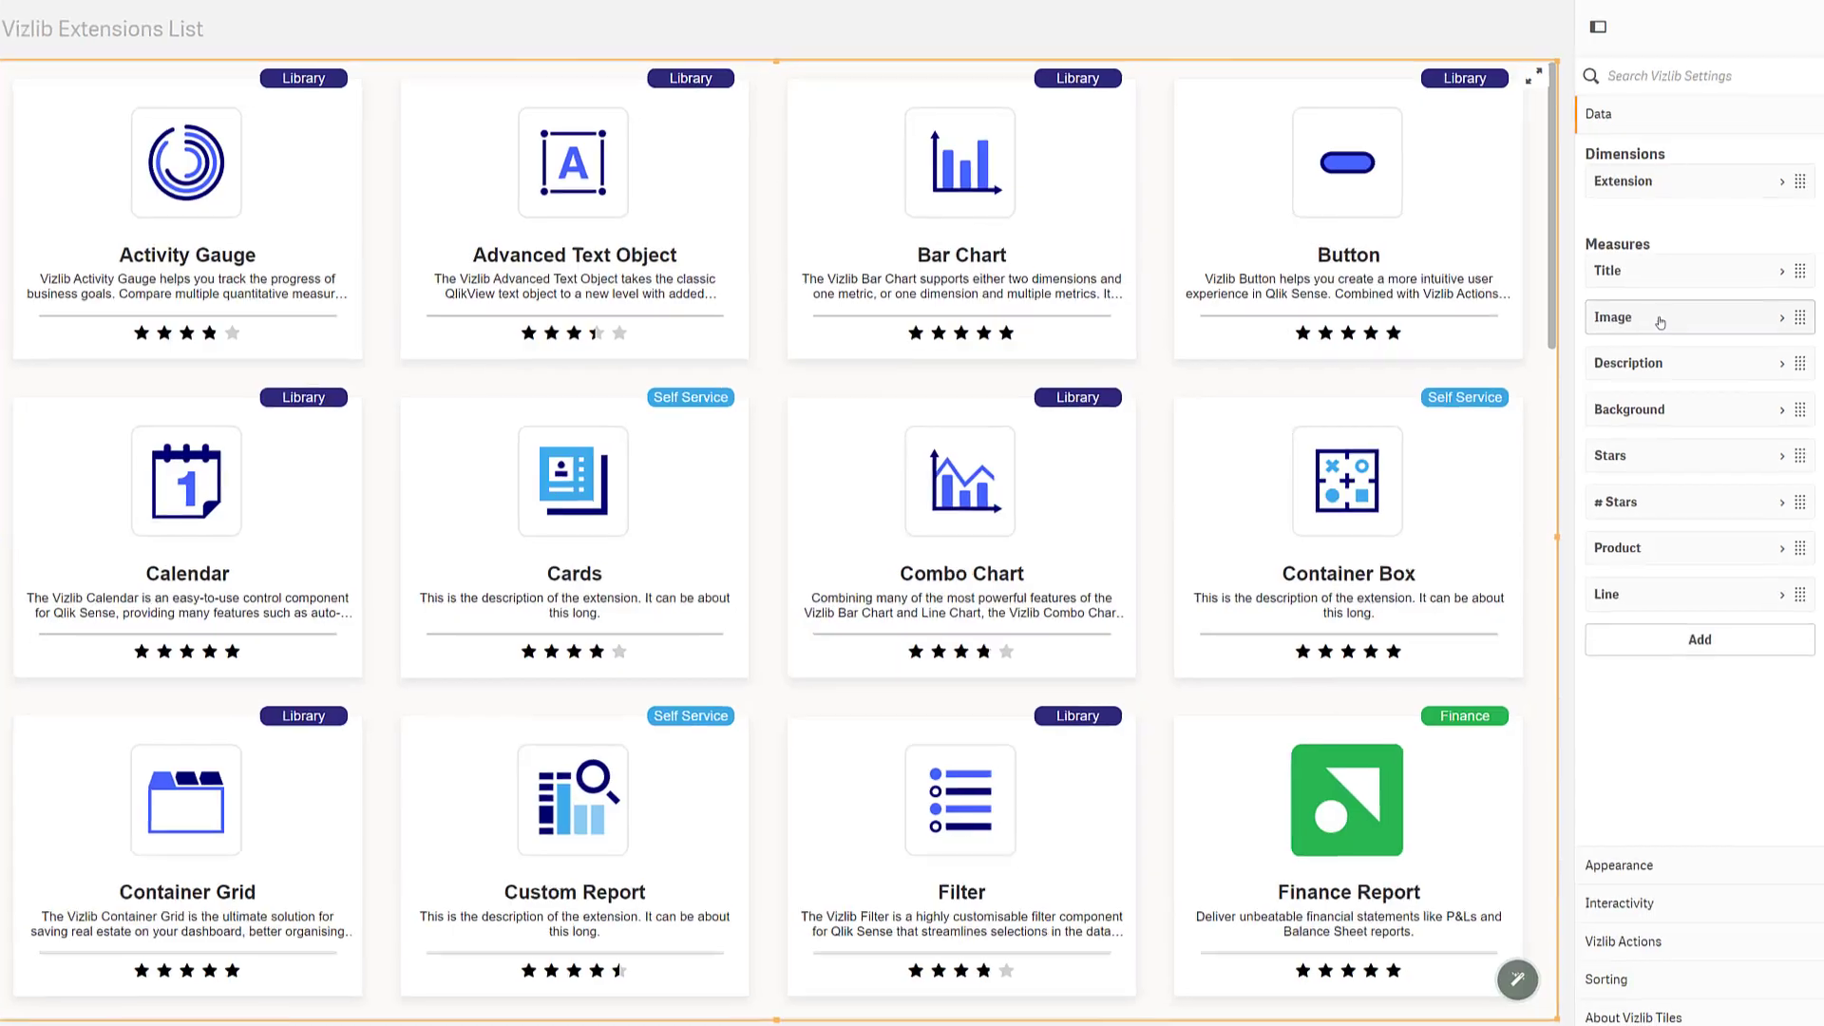
pyautogui.scroll(-5, 1566, 416)
pyautogui.scroll(-3, 1565, 415)
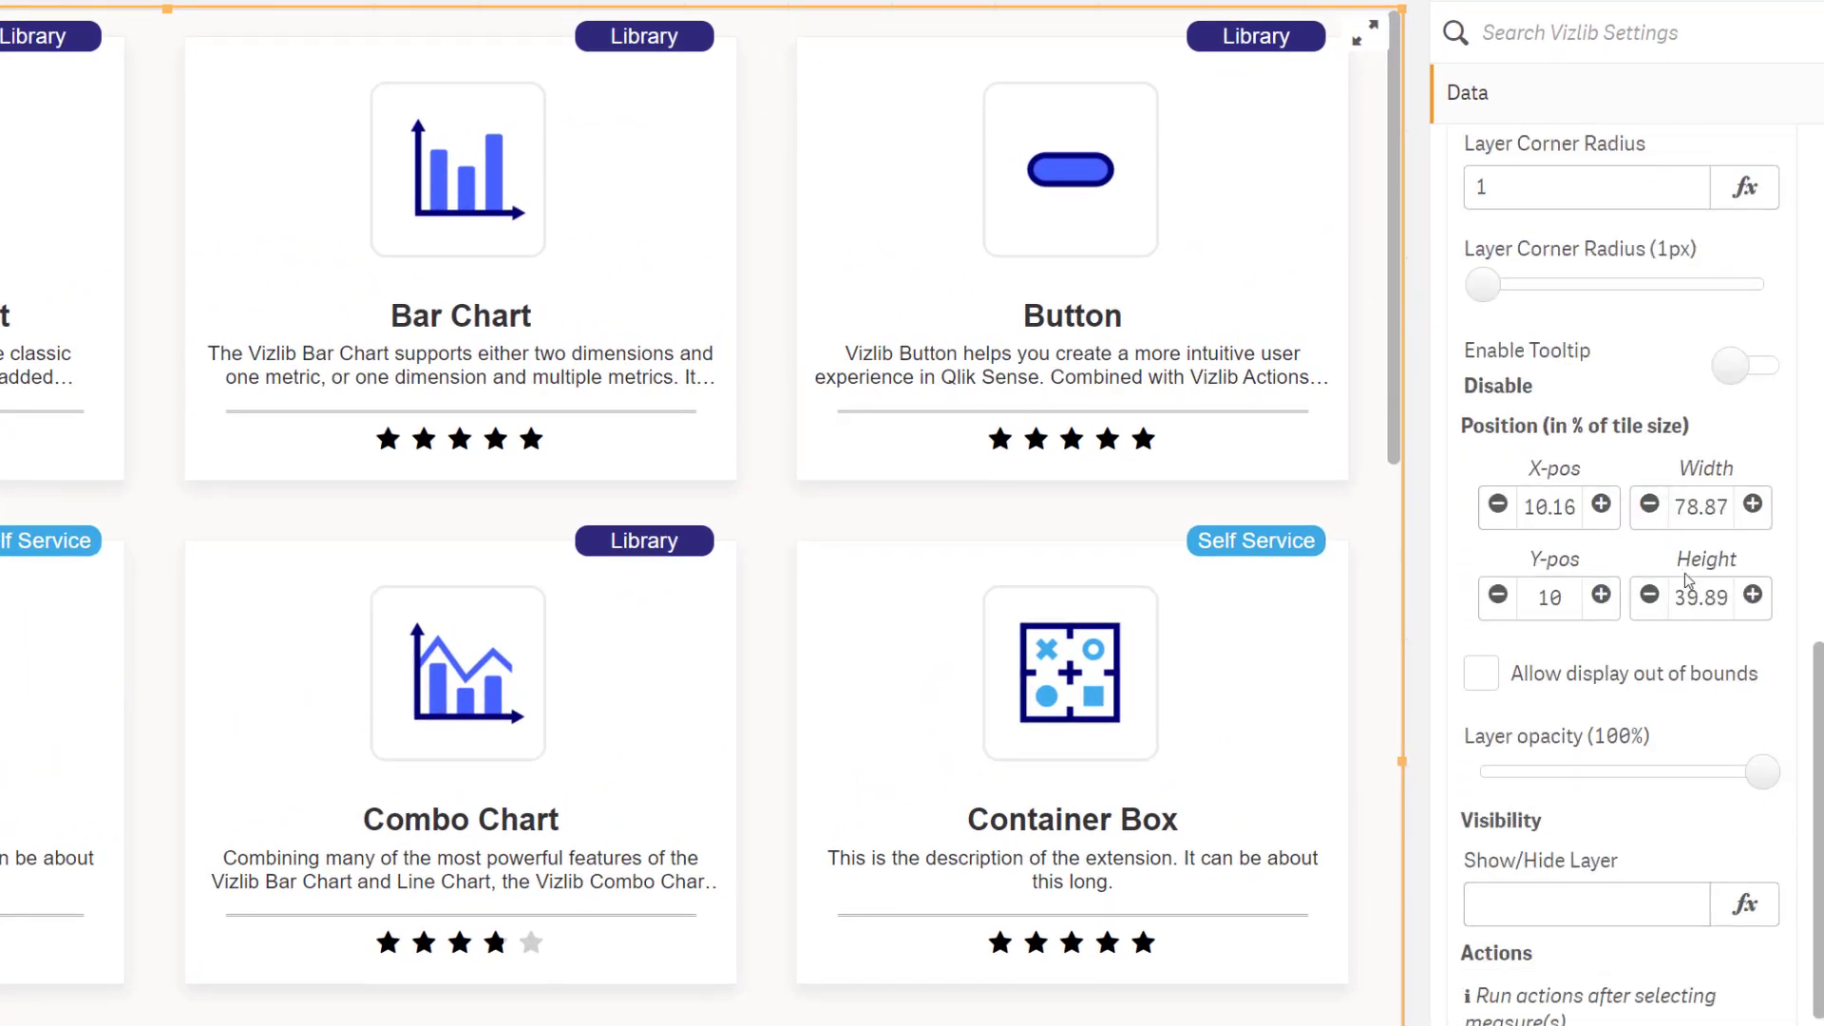
pyautogui.click(1486, 691)
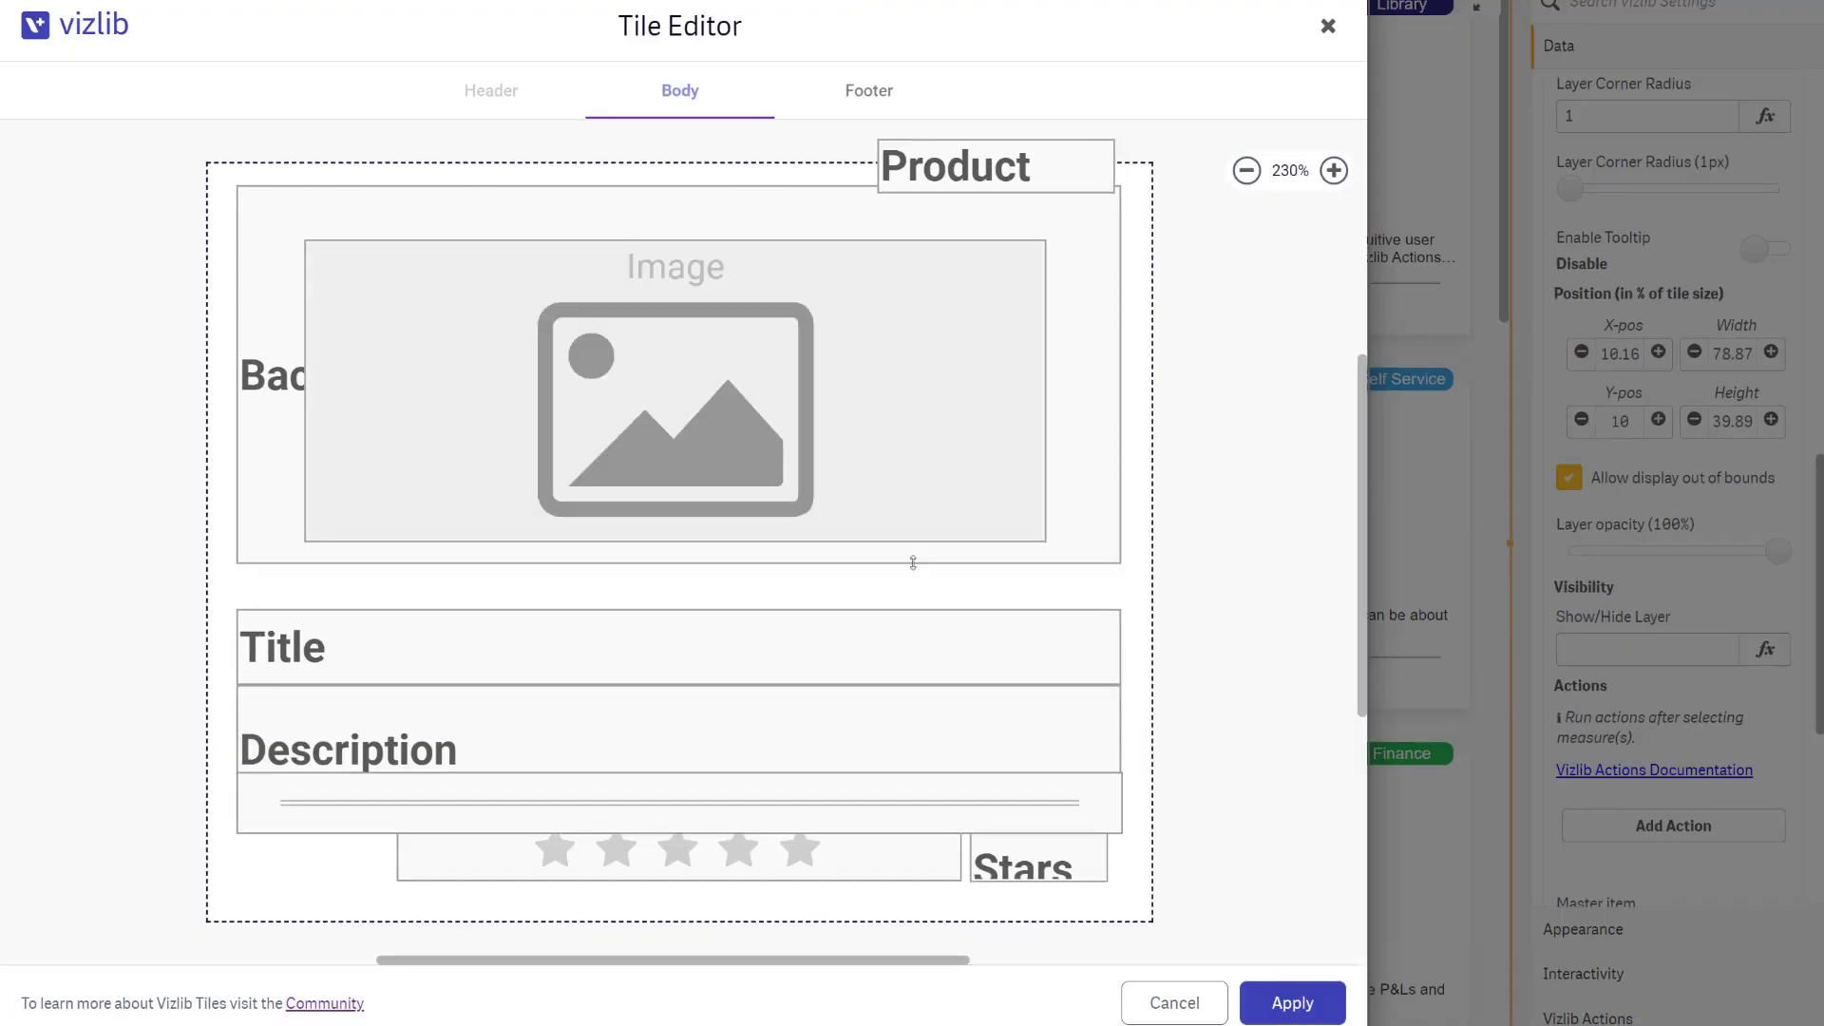
pyautogui.moveTo(684, 359); pyautogui.dragTo(418, 232)
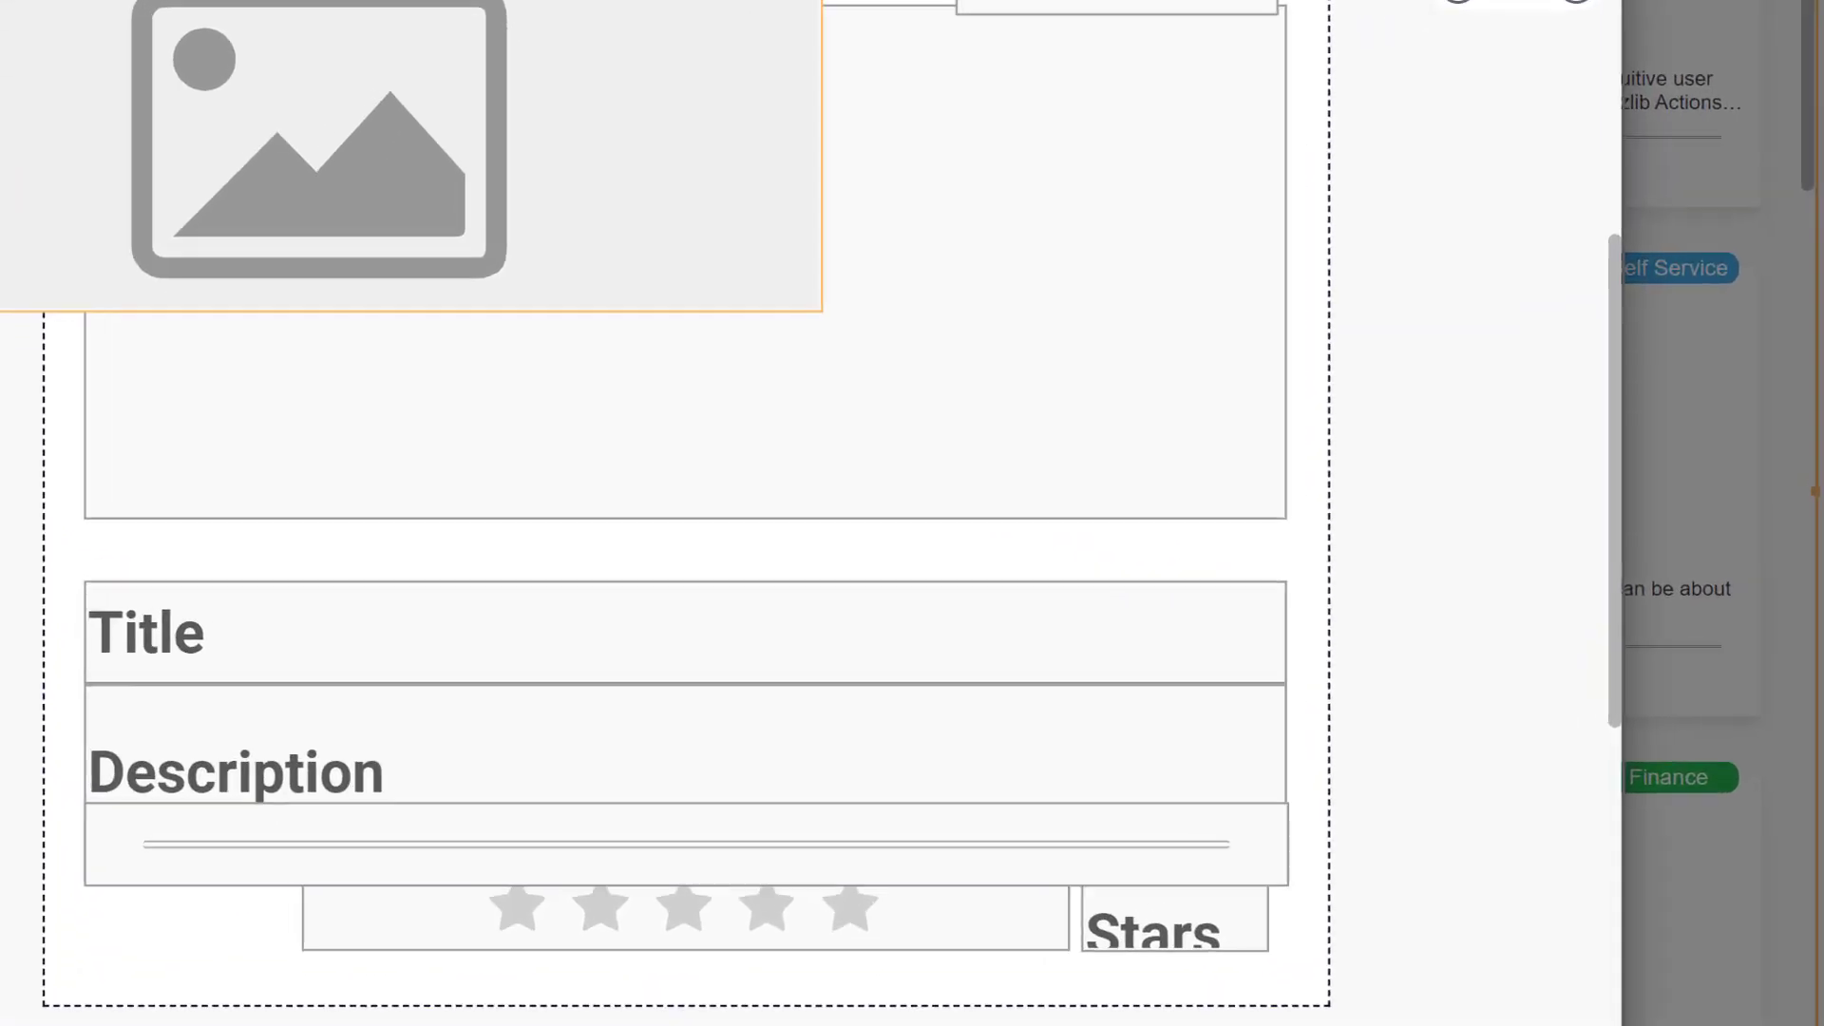
pyautogui.click(1289, 999)
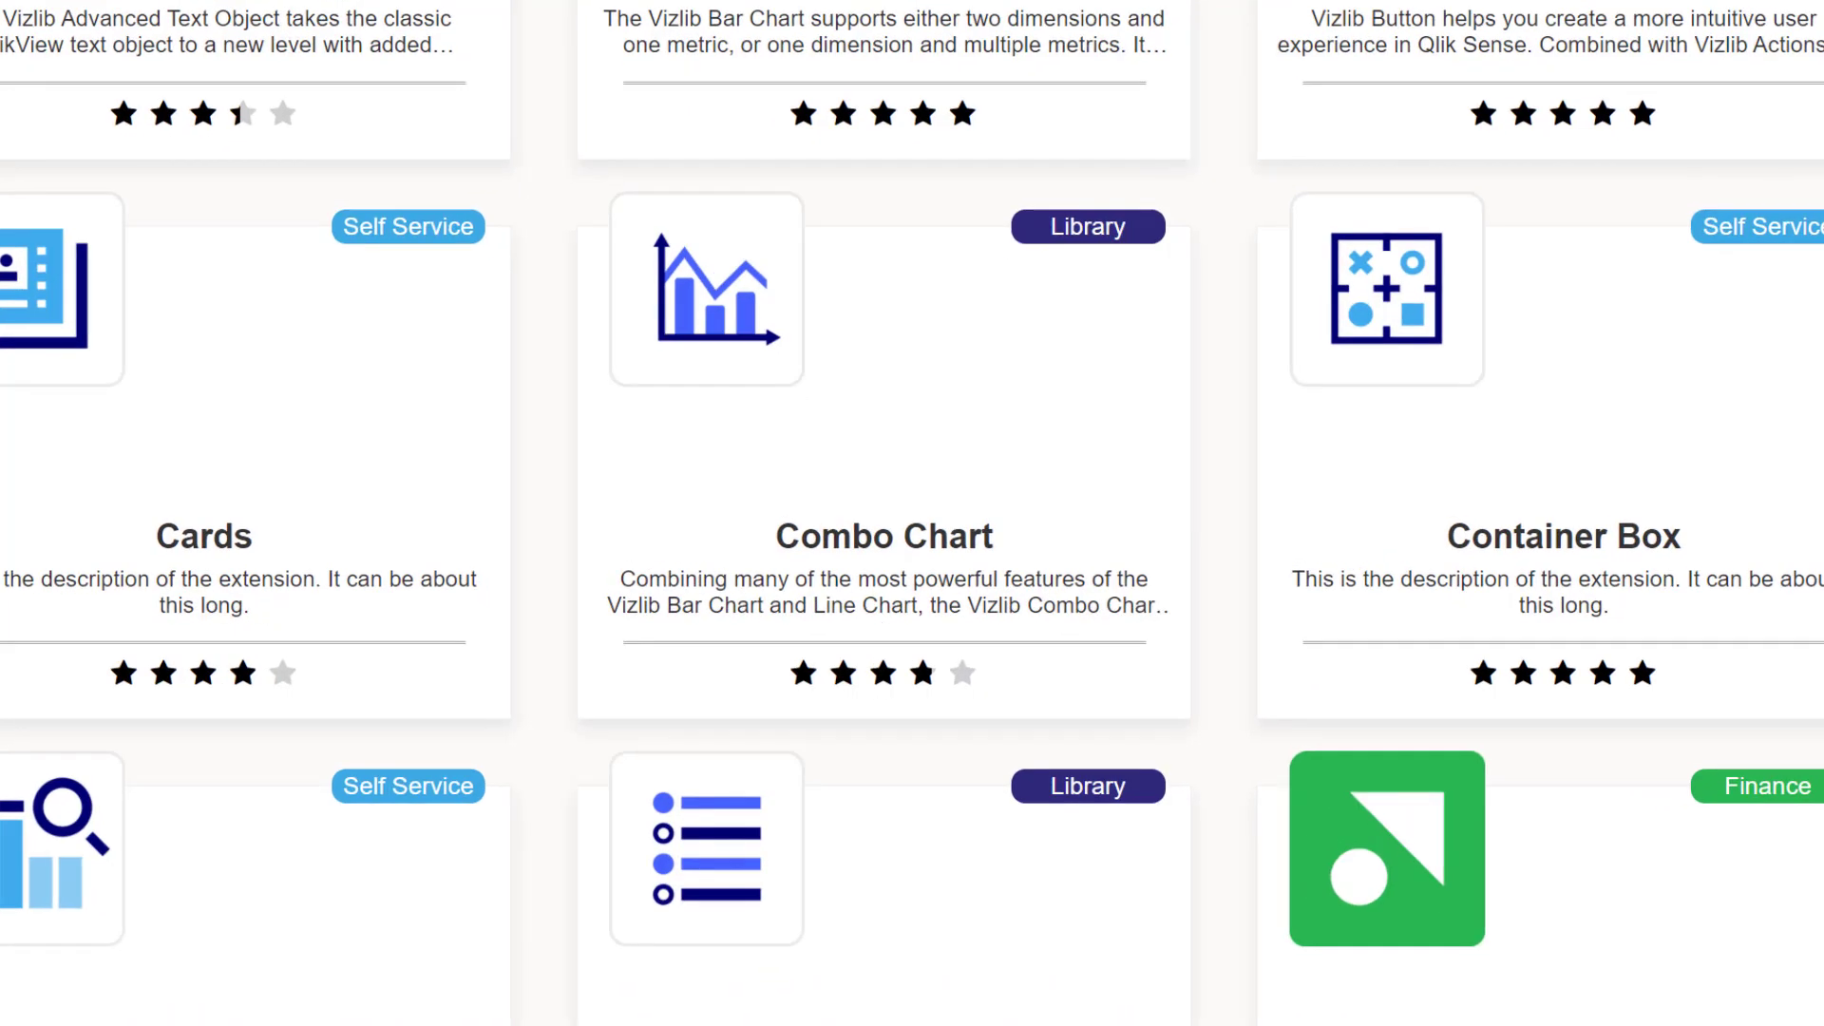
# Set the badge Background Color to the expression Only(ProductColor).
pyautogui.click(1731, 502)
pyautogui.click(1557, 163)
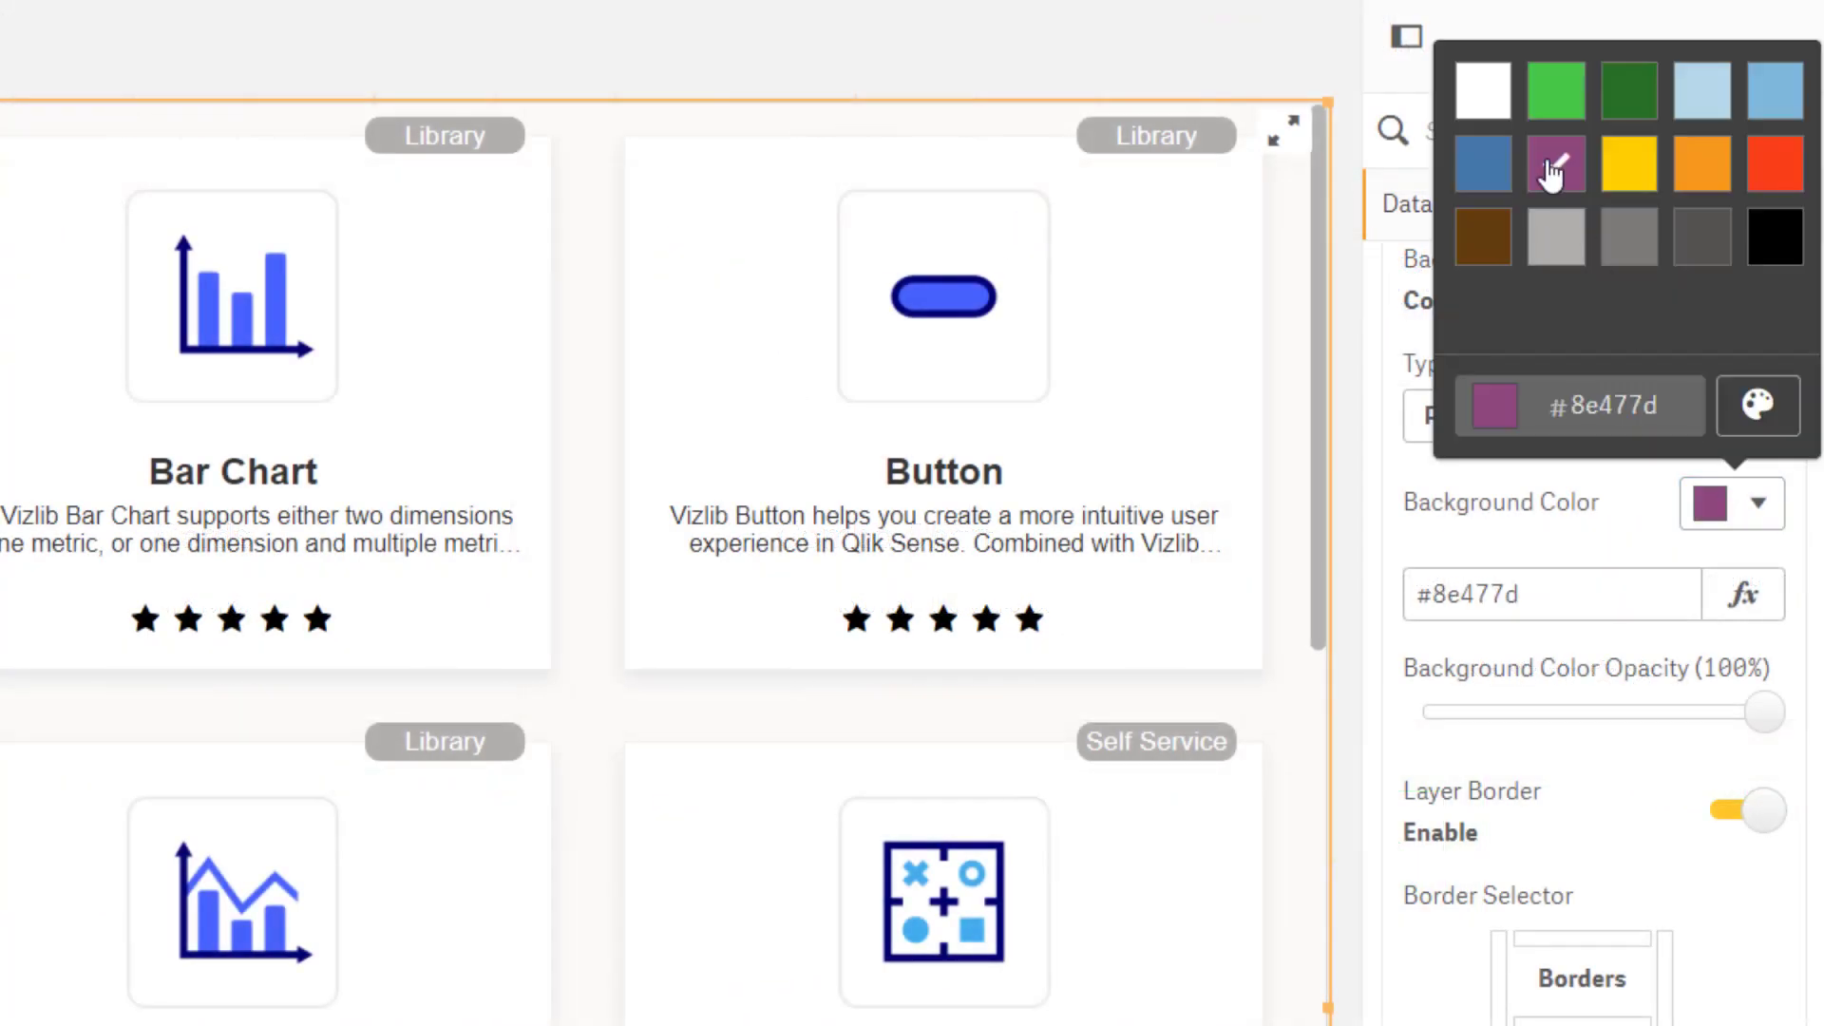
pyautogui.tripleClick(1621, 595)
pyautogui.write('Only(ProductColor)')
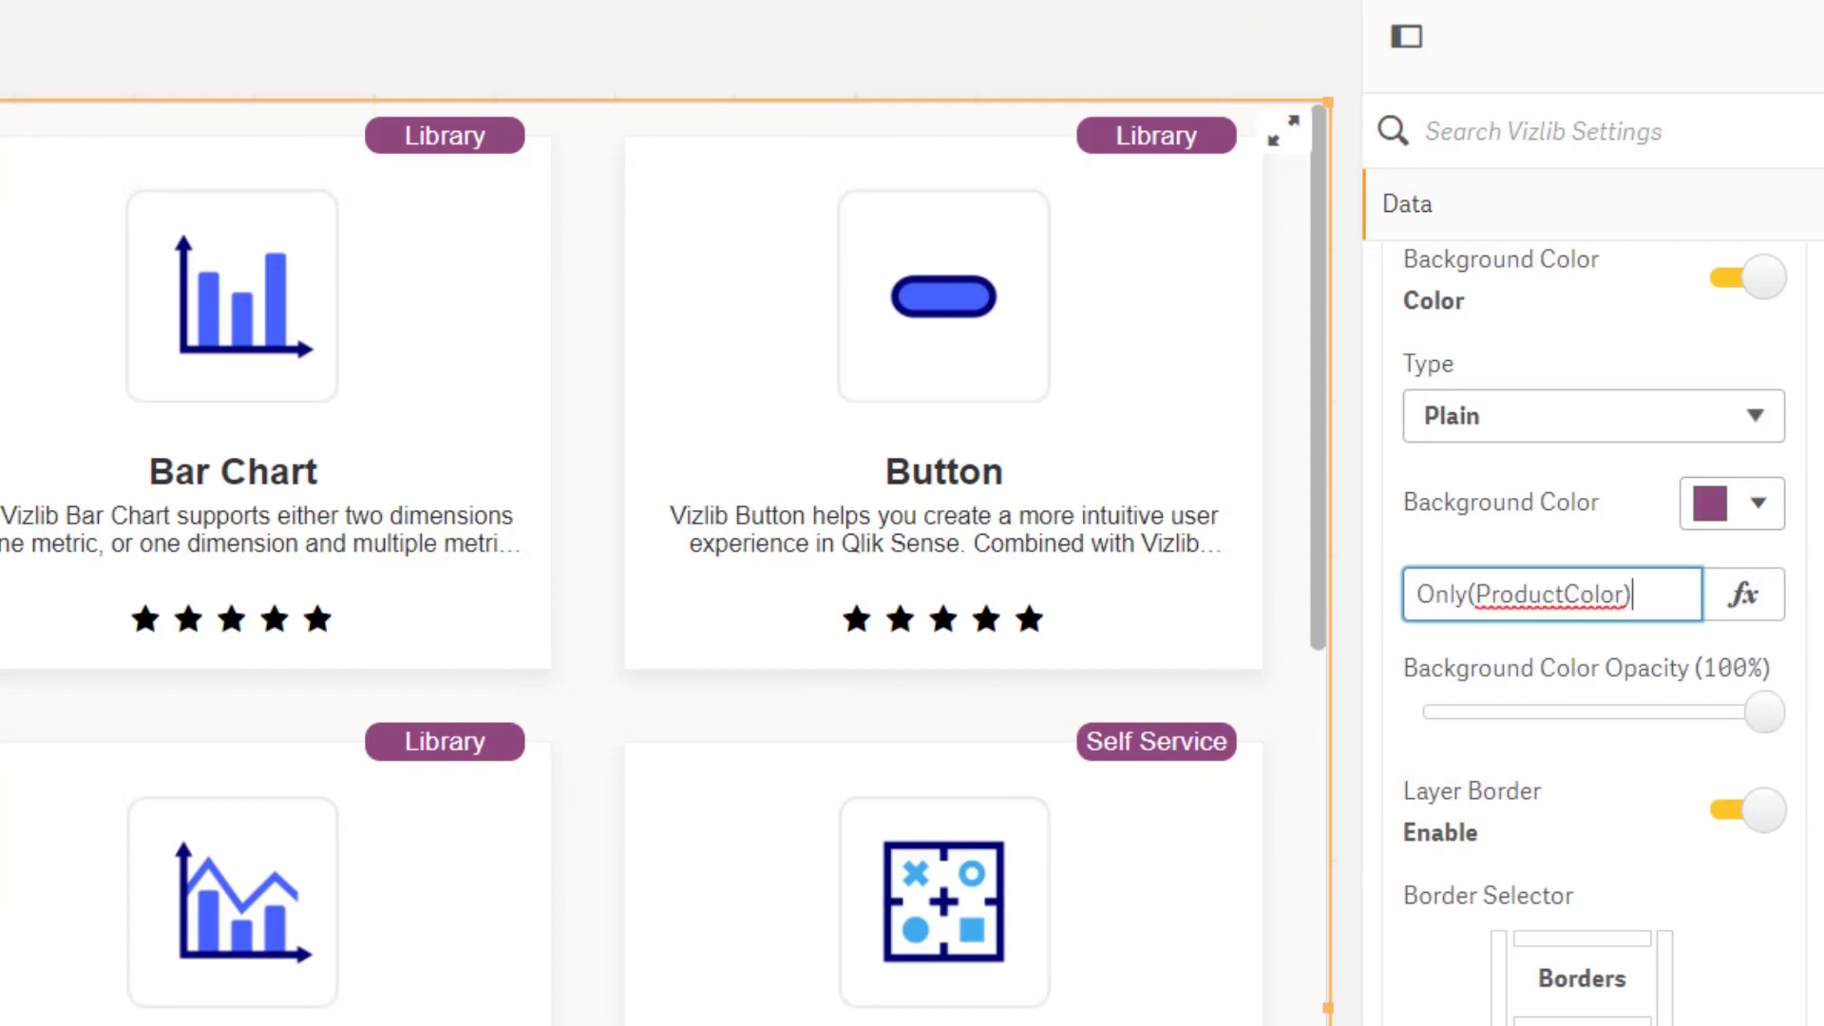
pyautogui.press('Return')
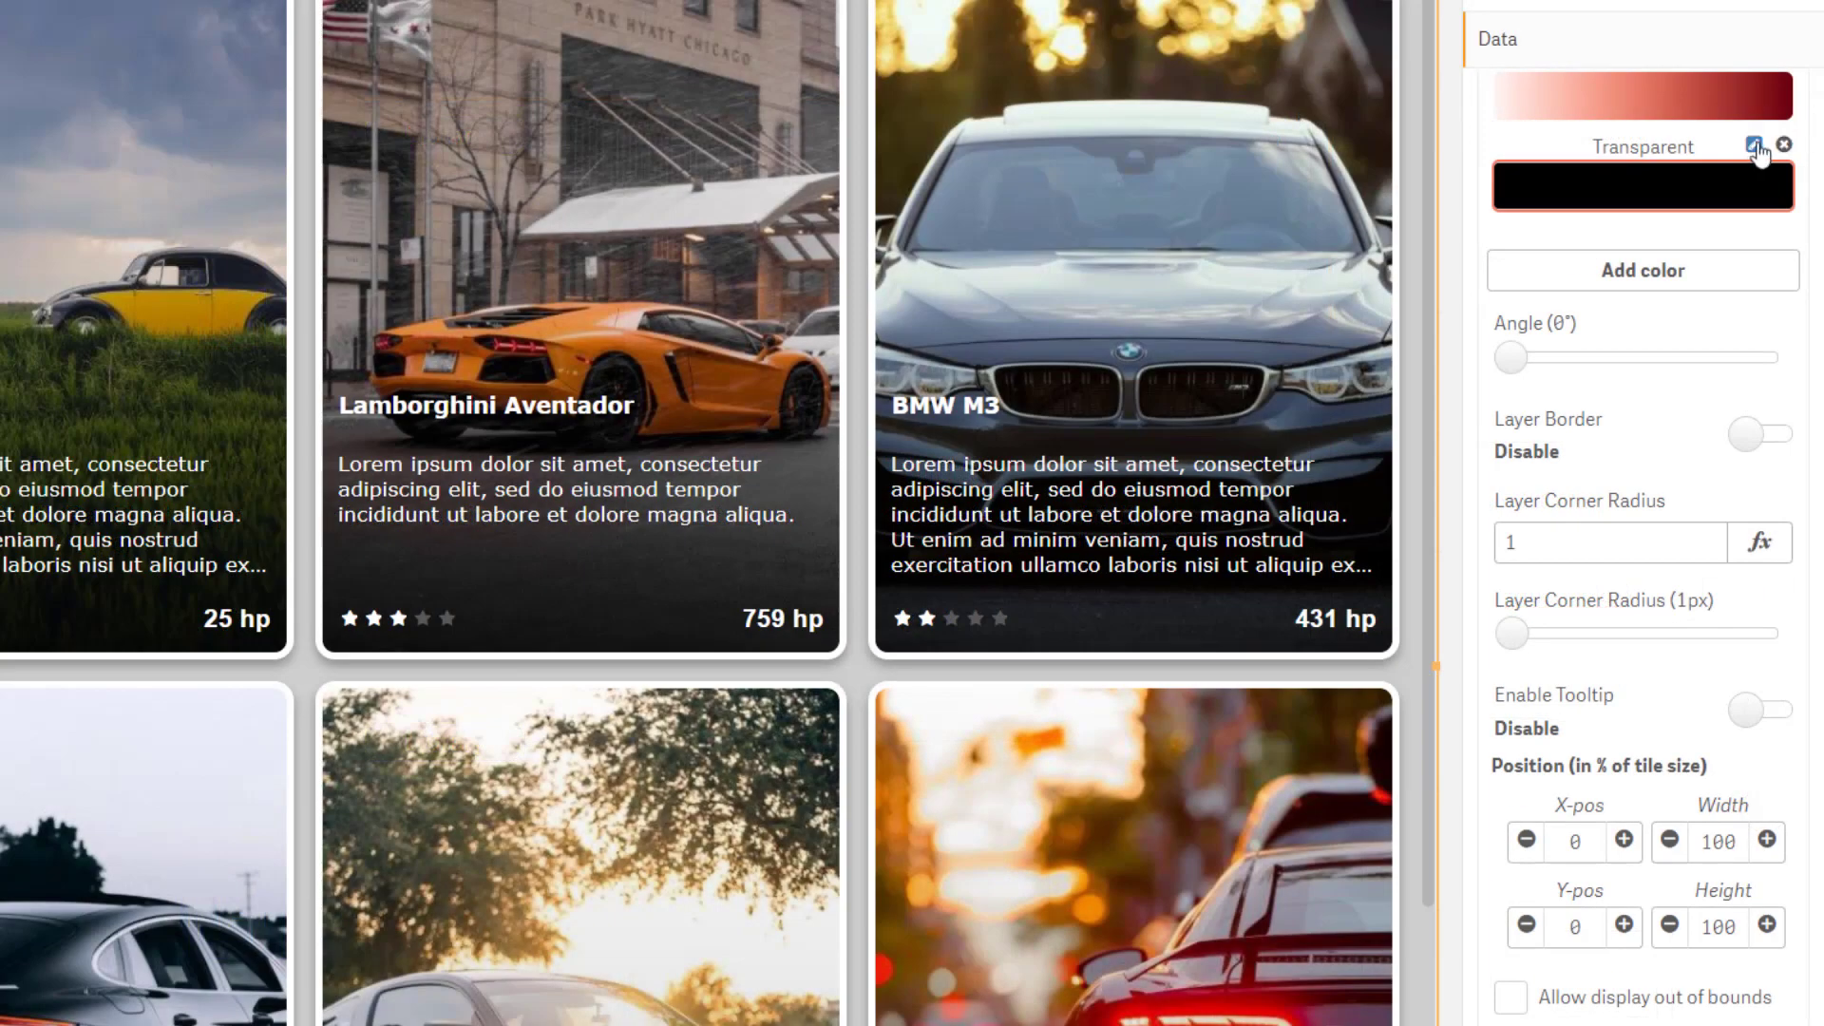
# Review the Transparent gradient running from #000000 to #00000000.
pyautogui.click(1754, 147)
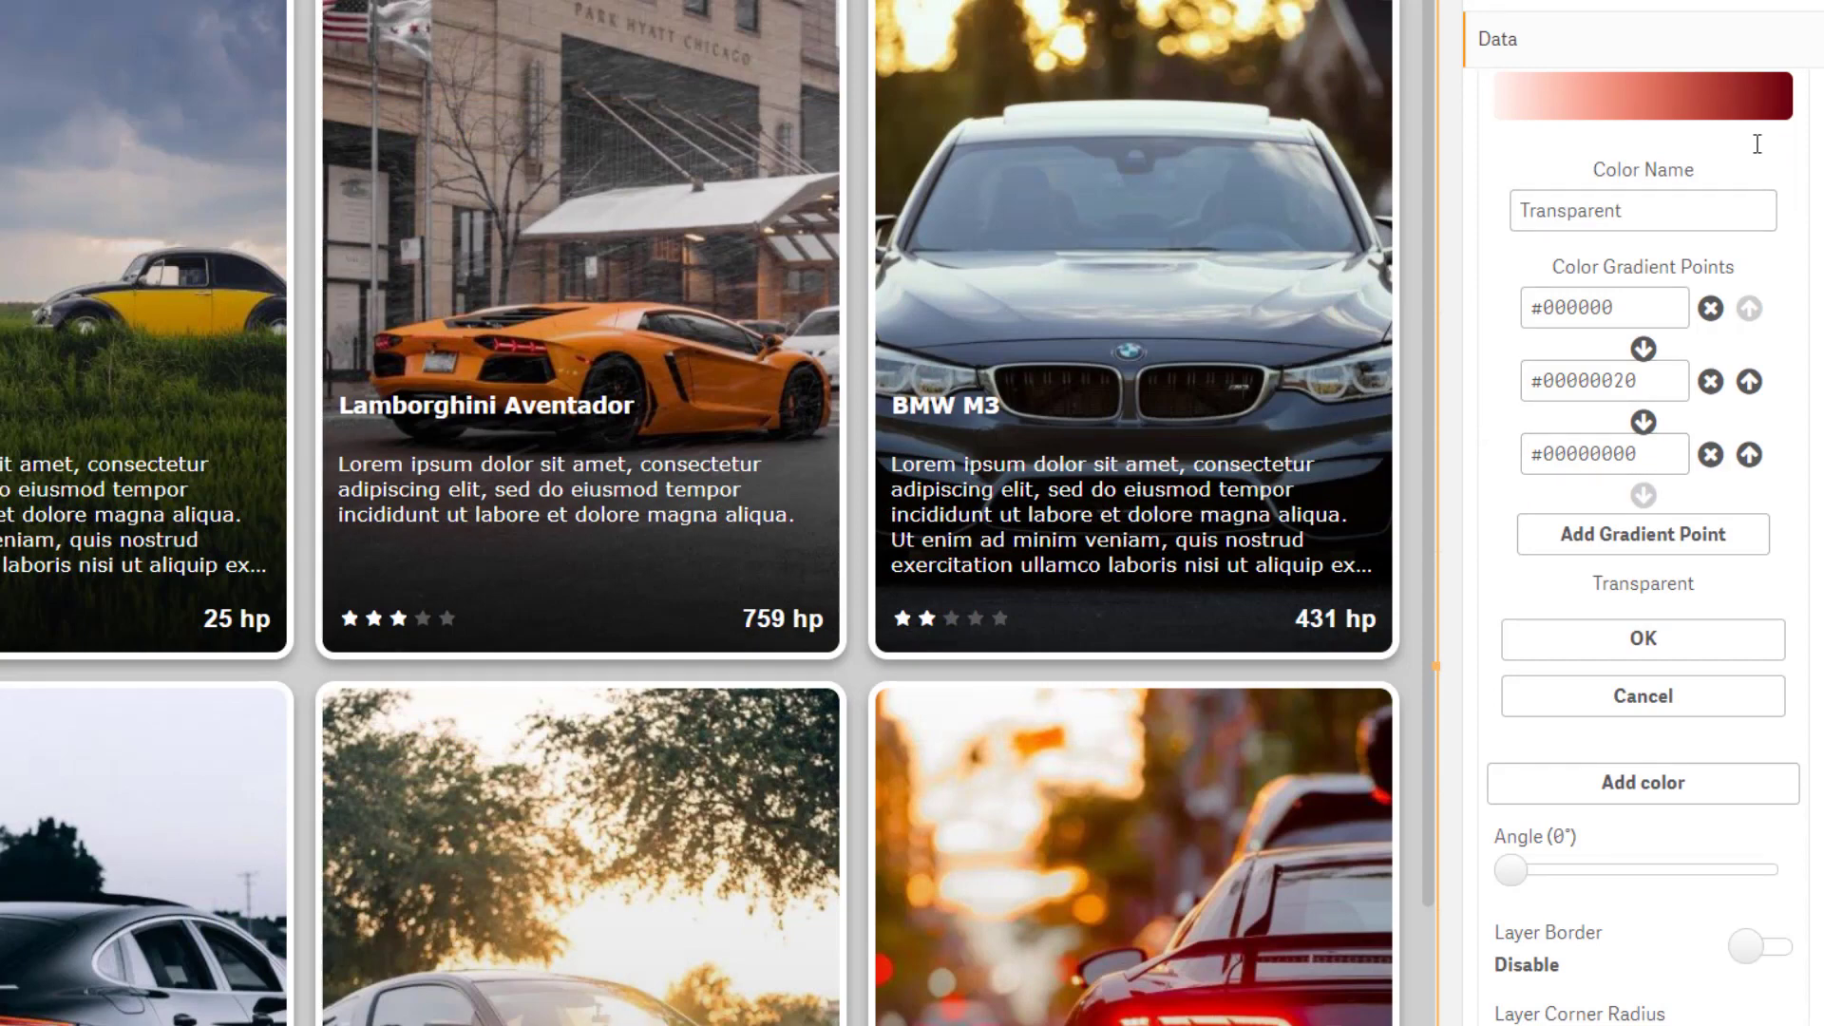
pyautogui.click(1630, 641)
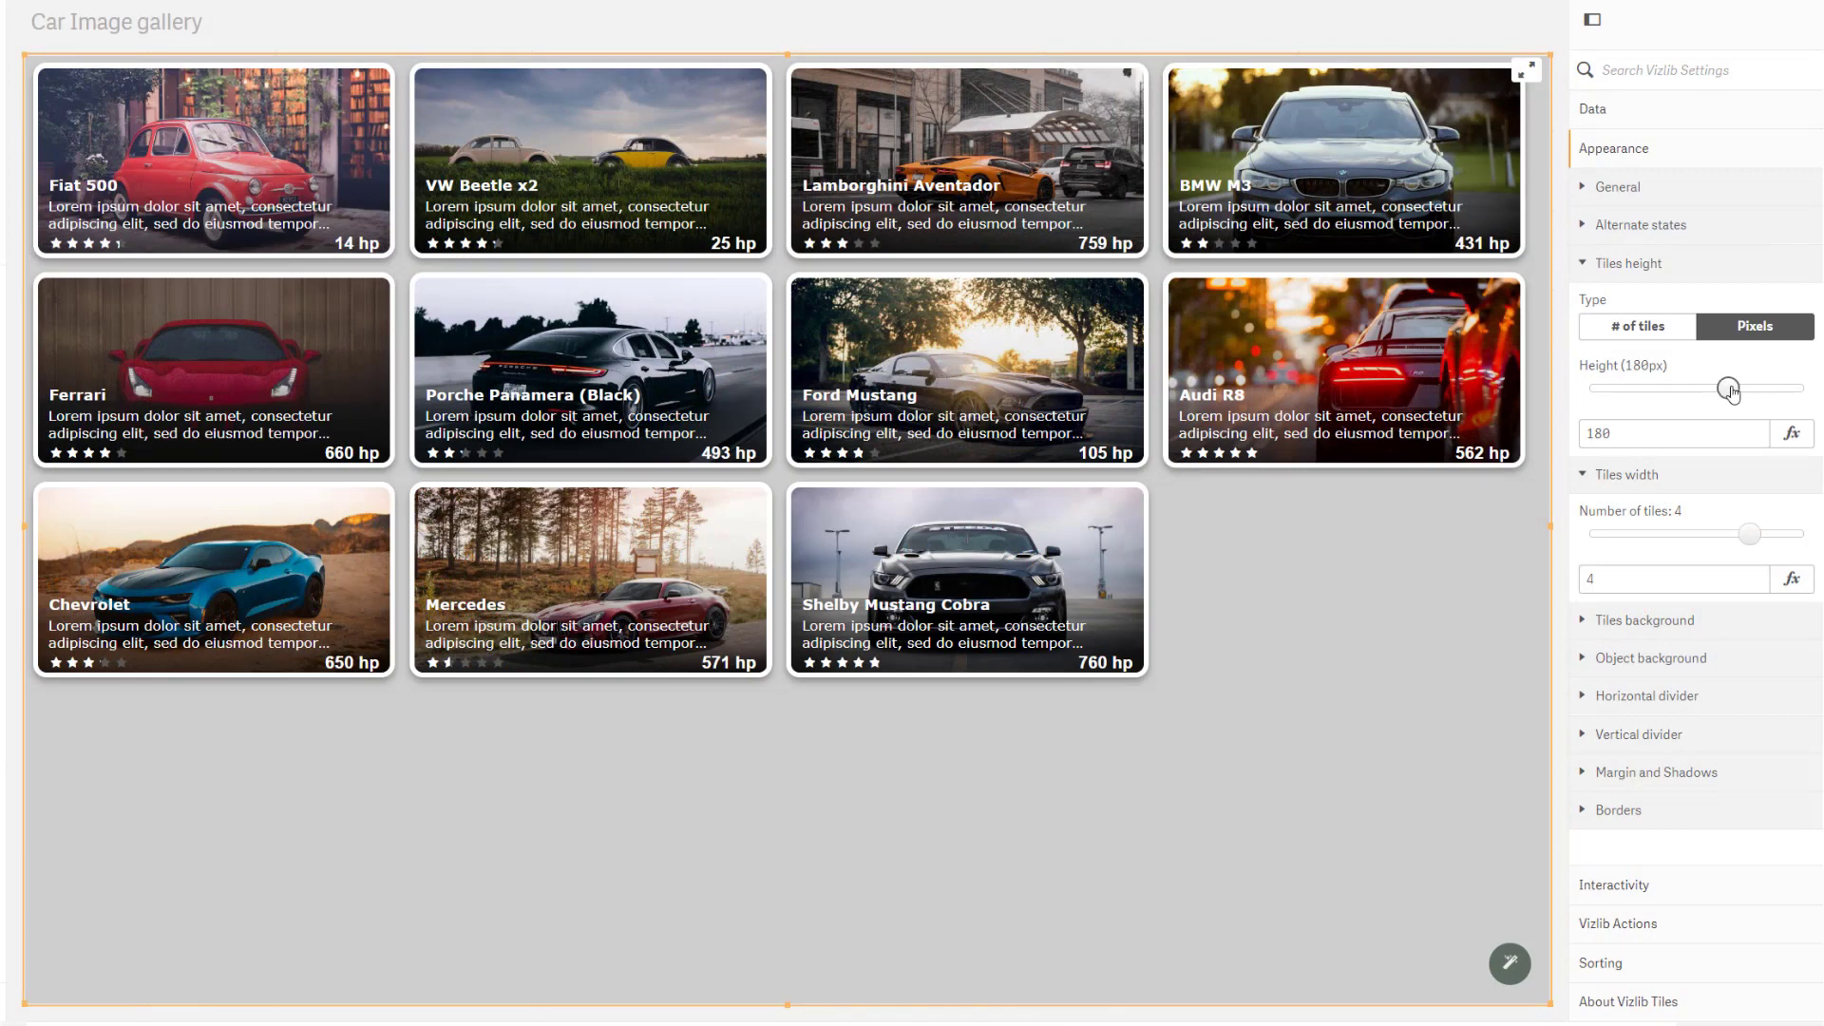
# Size the tiles by count: four per column in height and three per row in width.
pyautogui.moveTo(1730, 393); pyautogui.dragTo(1823, 393)
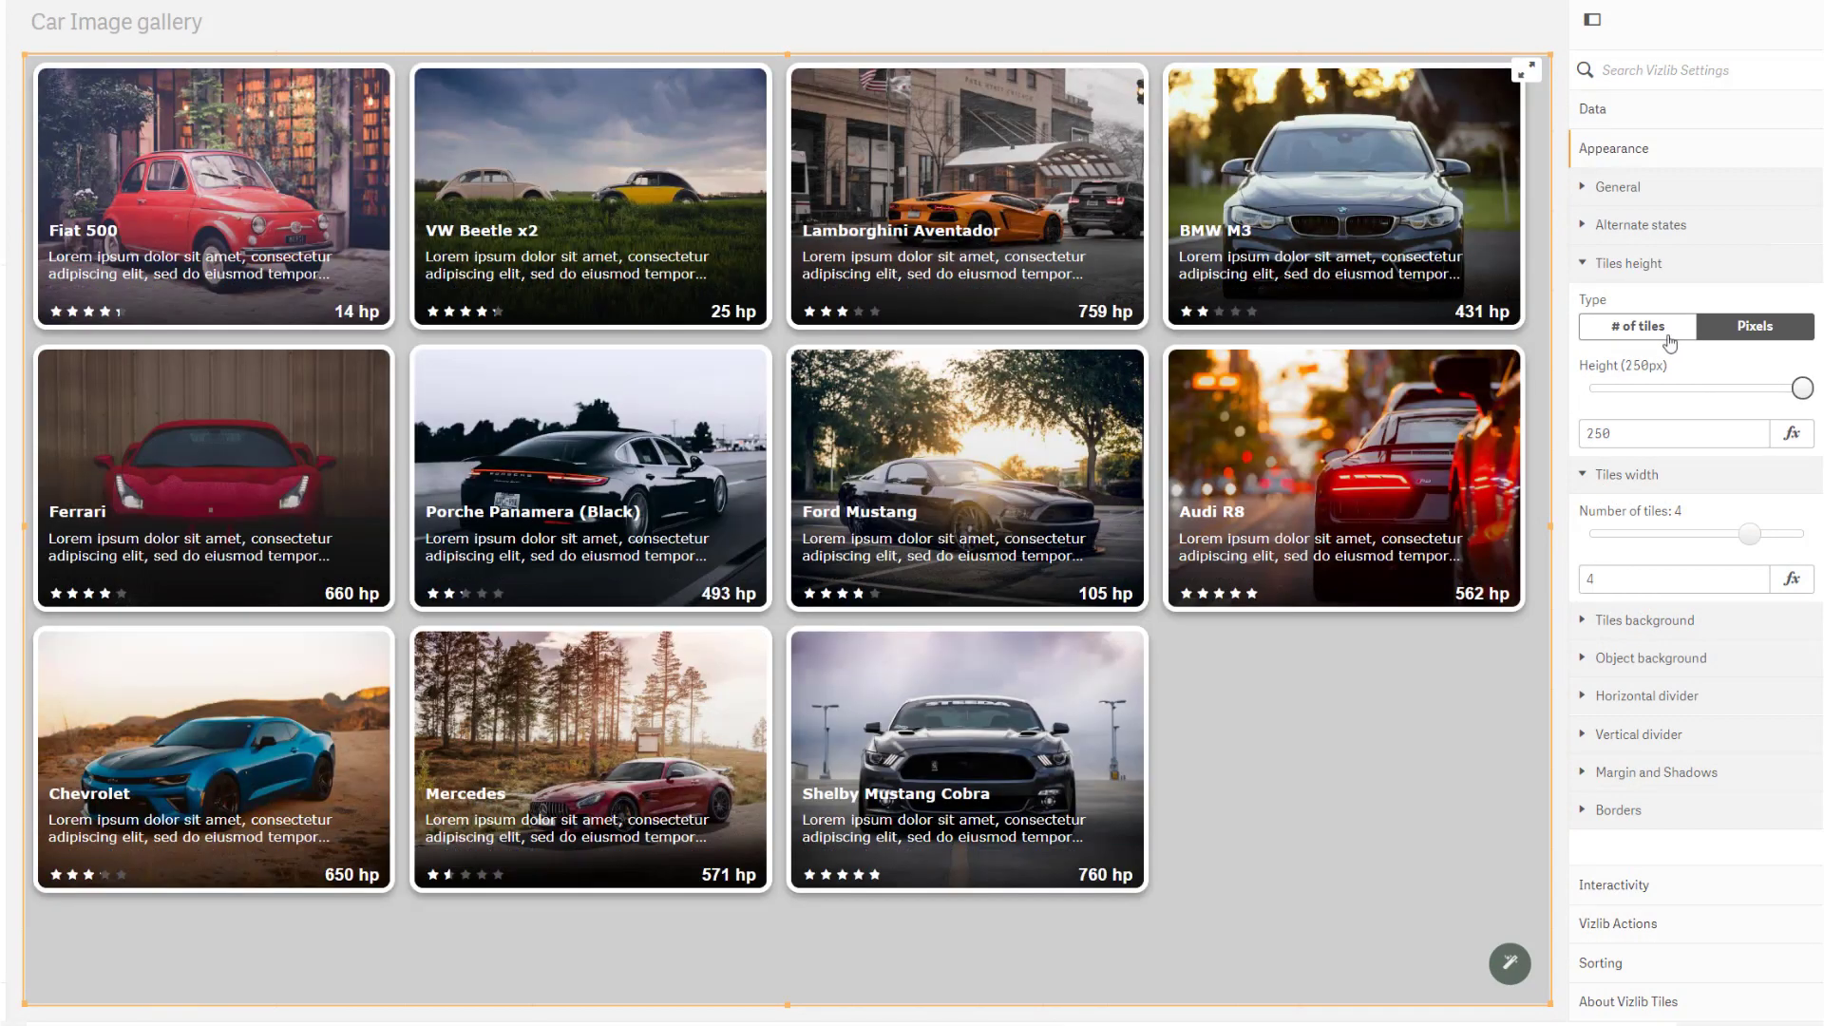
pyautogui.click(1660, 339)
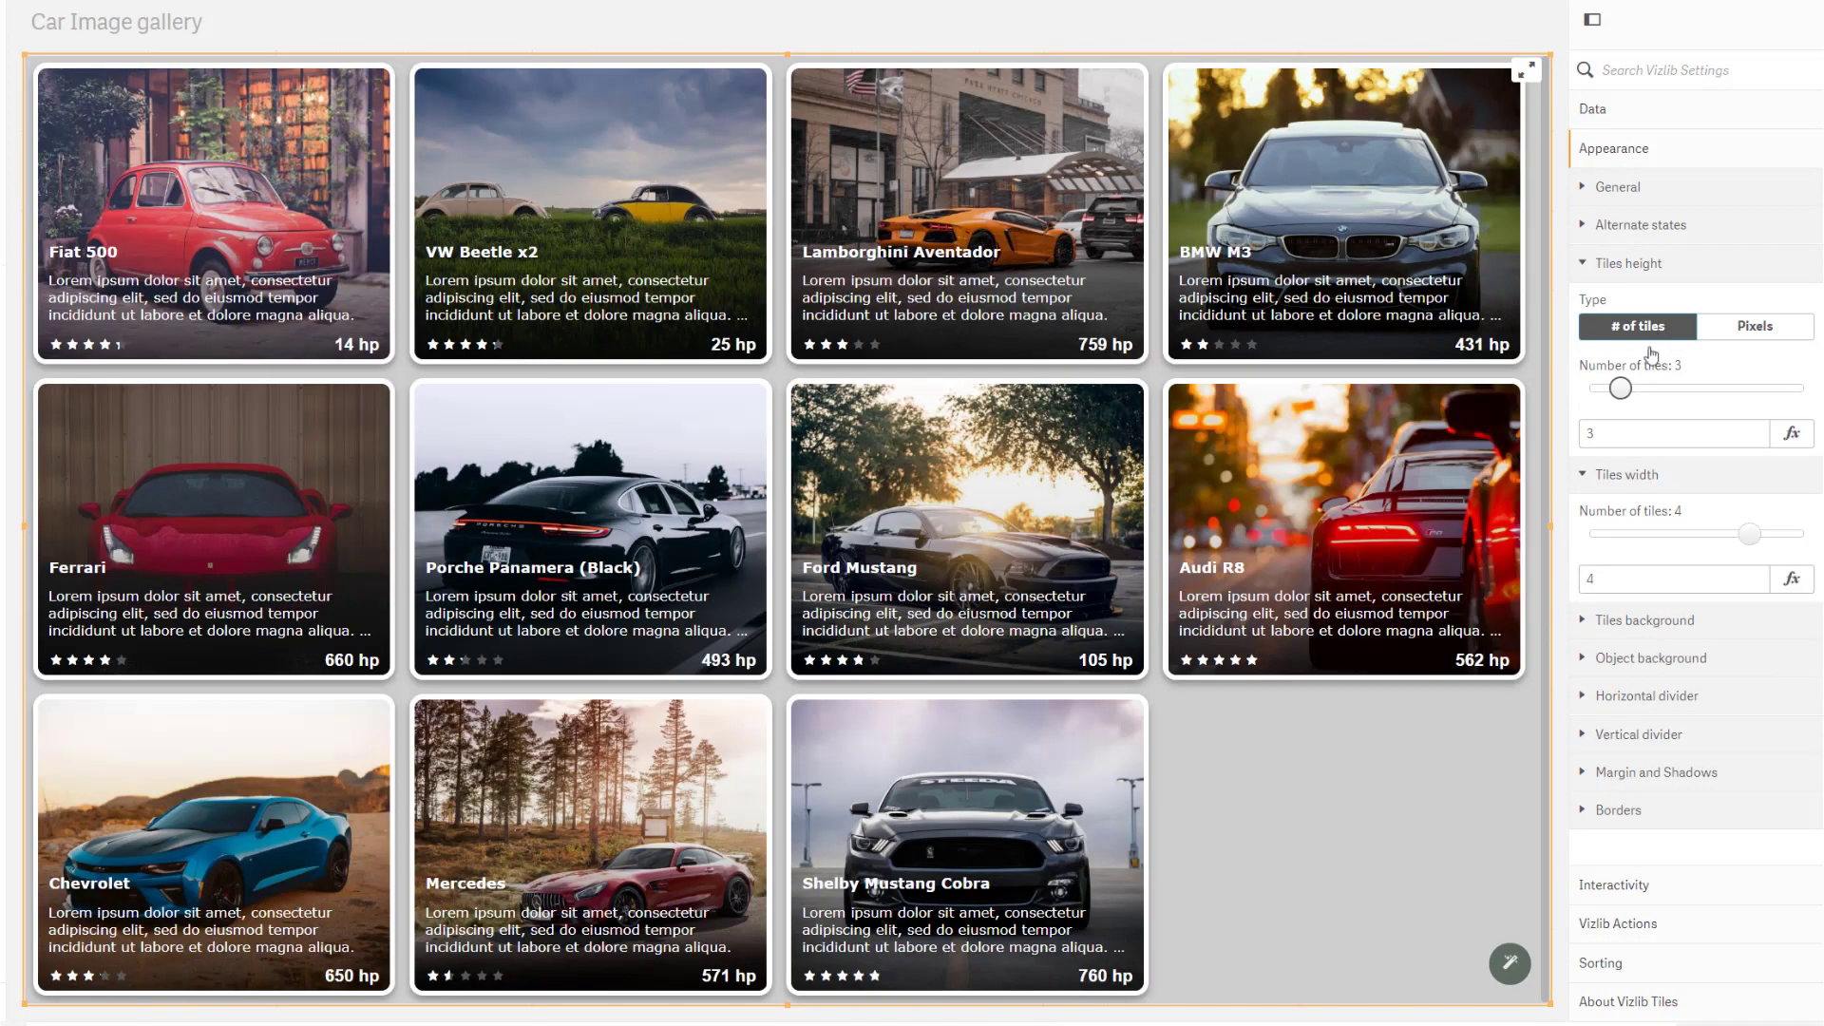
pyautogui.moveTo(1623, 394); pyautogui.dragTo(1648, 393)
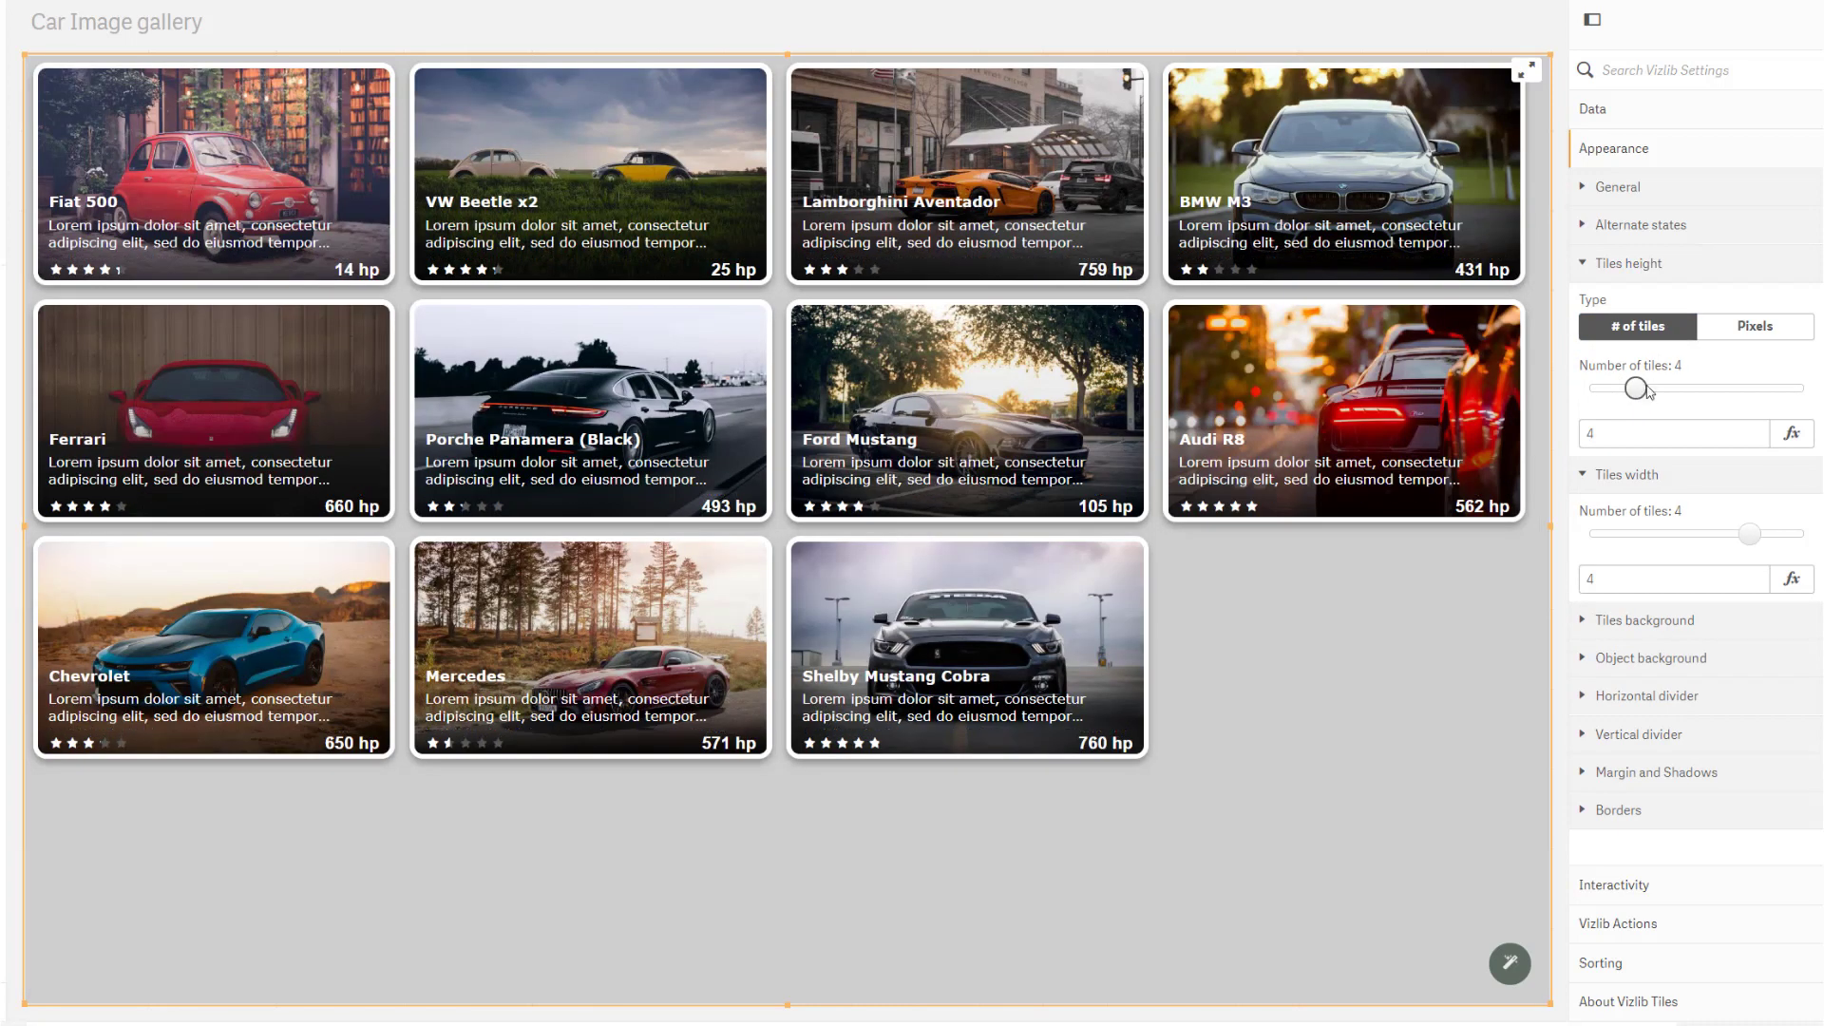
pyautogui.moveTo(1741, 533); pyautogui.dragTo(1699, 533)
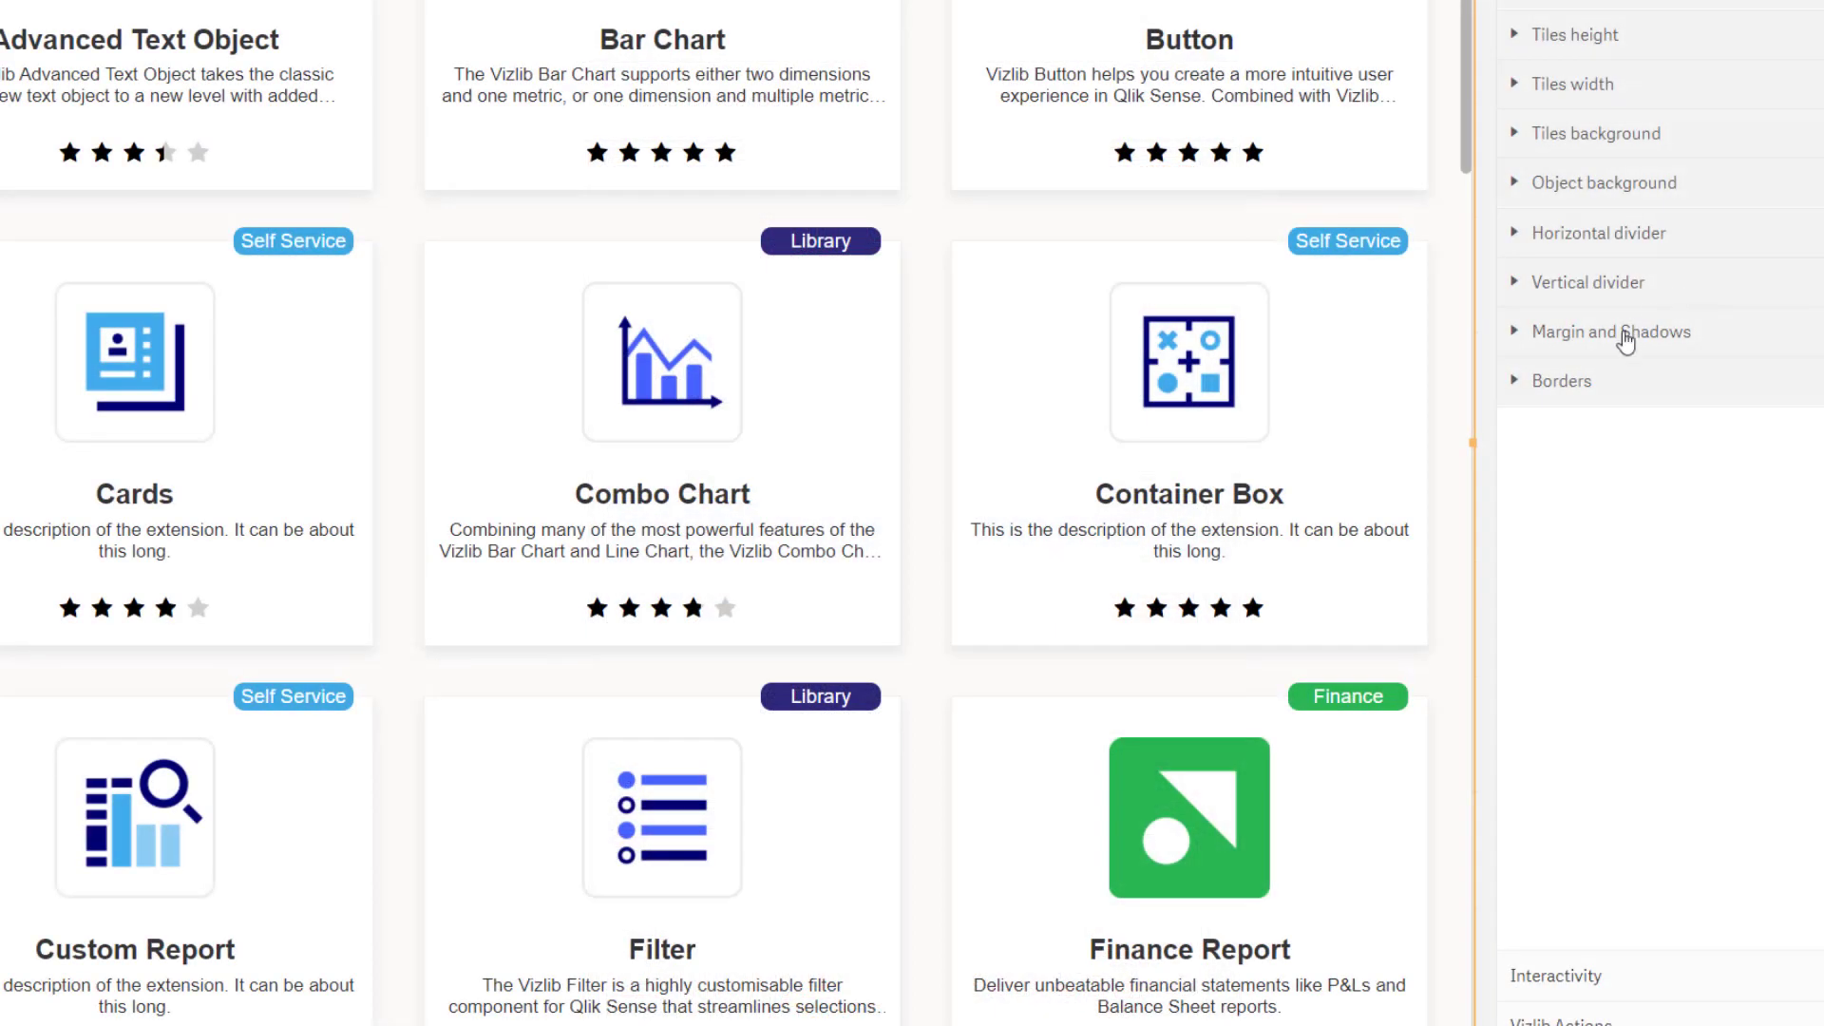
# Set the tile margin to 21 px and choose a darker shadow colour.
pyautogui.click(1621, 339)
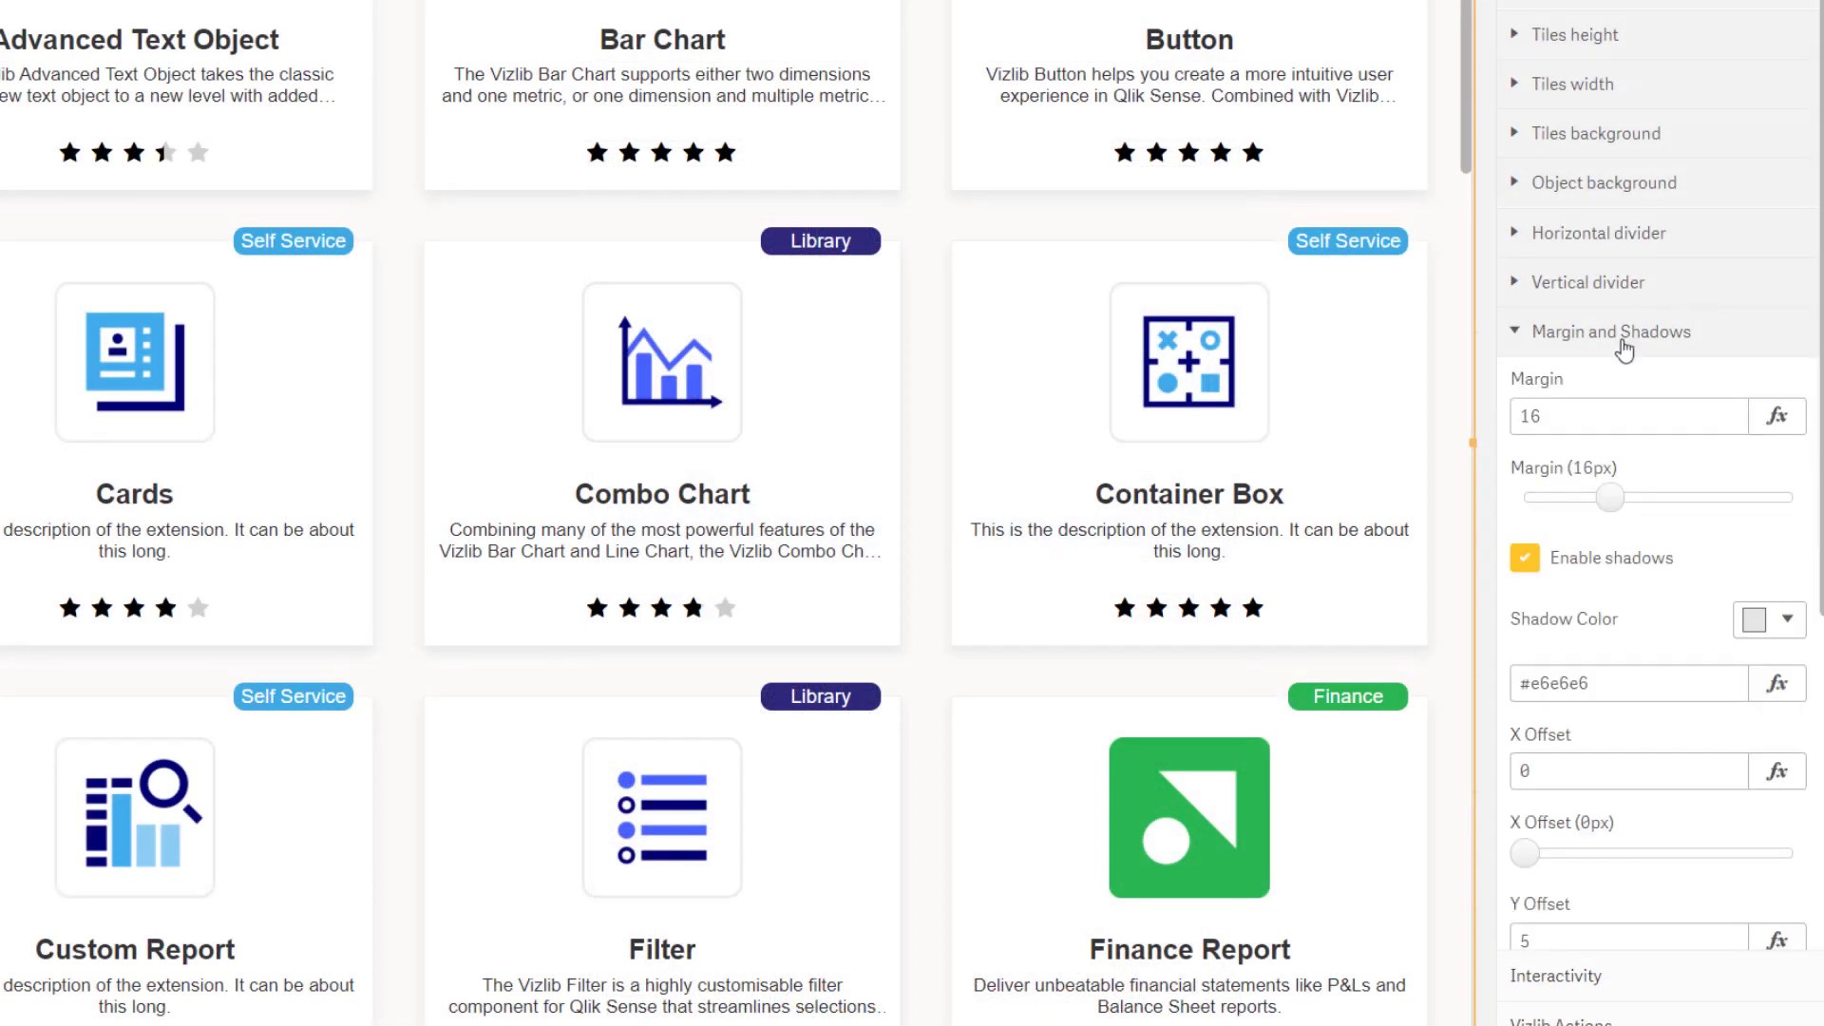
pyautogui.moveTo(1609, 497); pyautogui.dragTo(1636, 497)
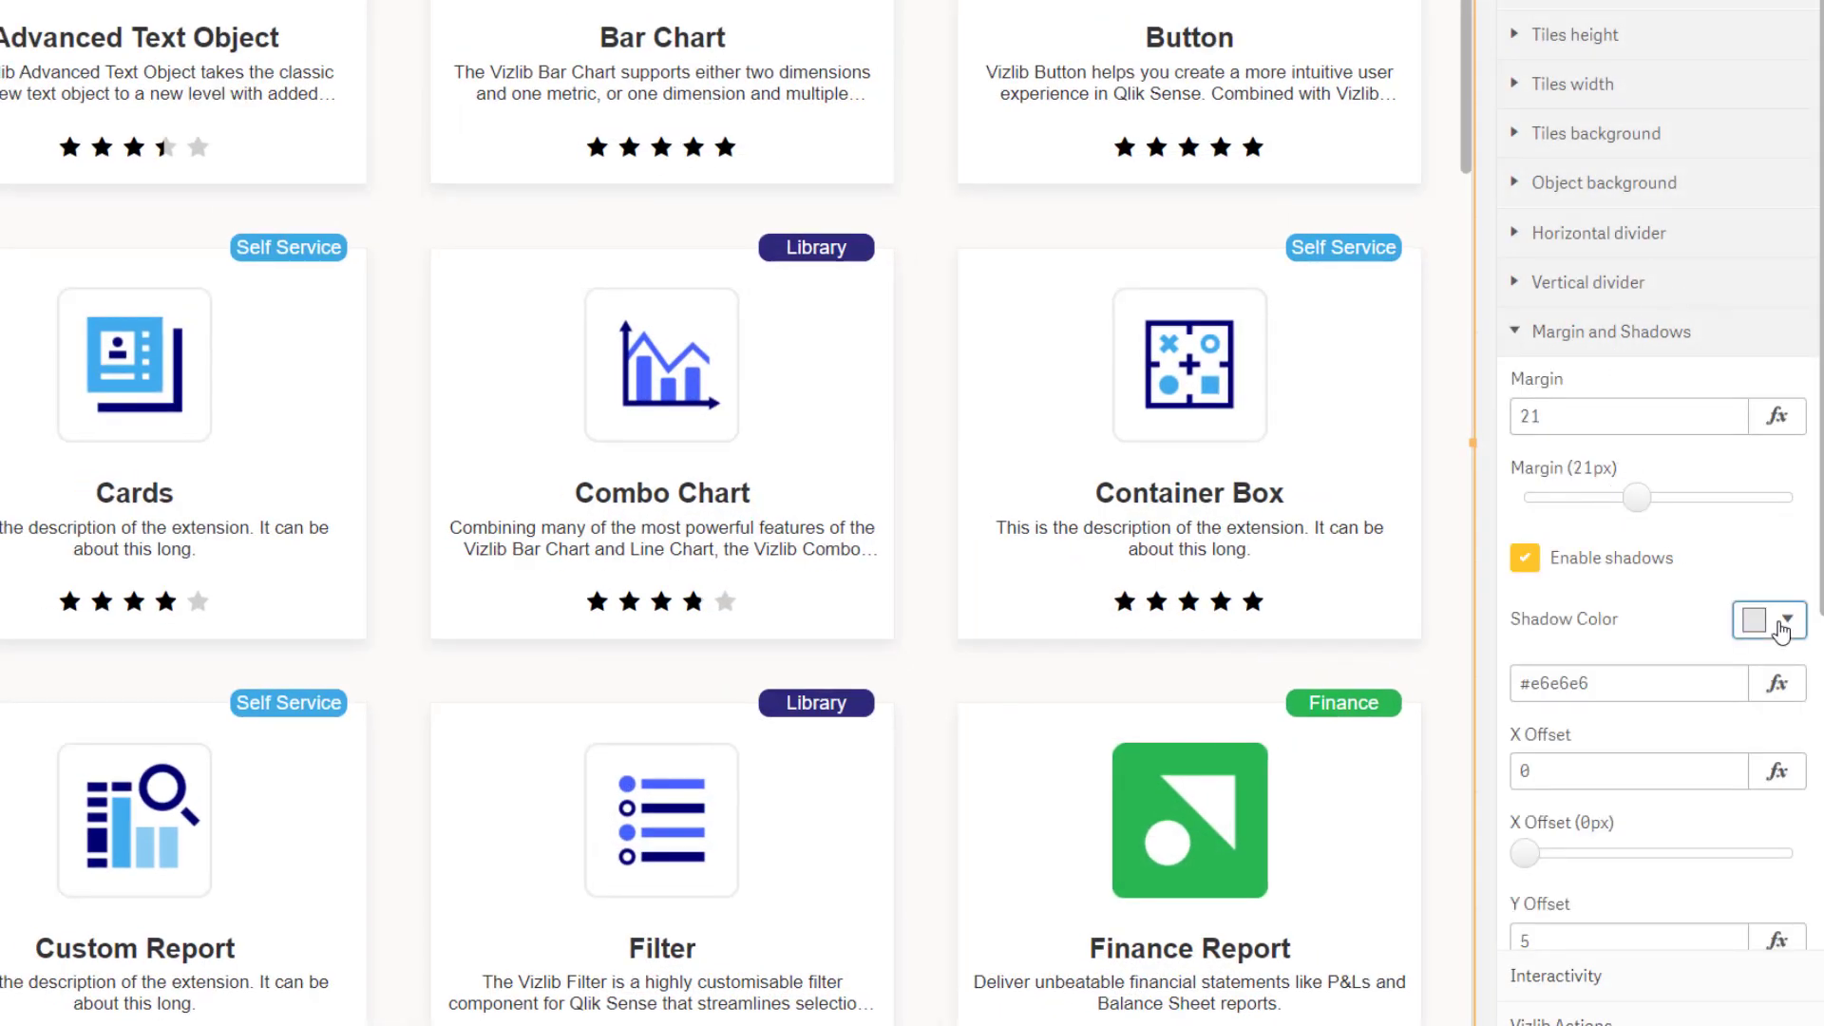
pyautogui.click(1782, 627)
pyautogui.click(1715, 482)
pyautogui.click(1626, 287)
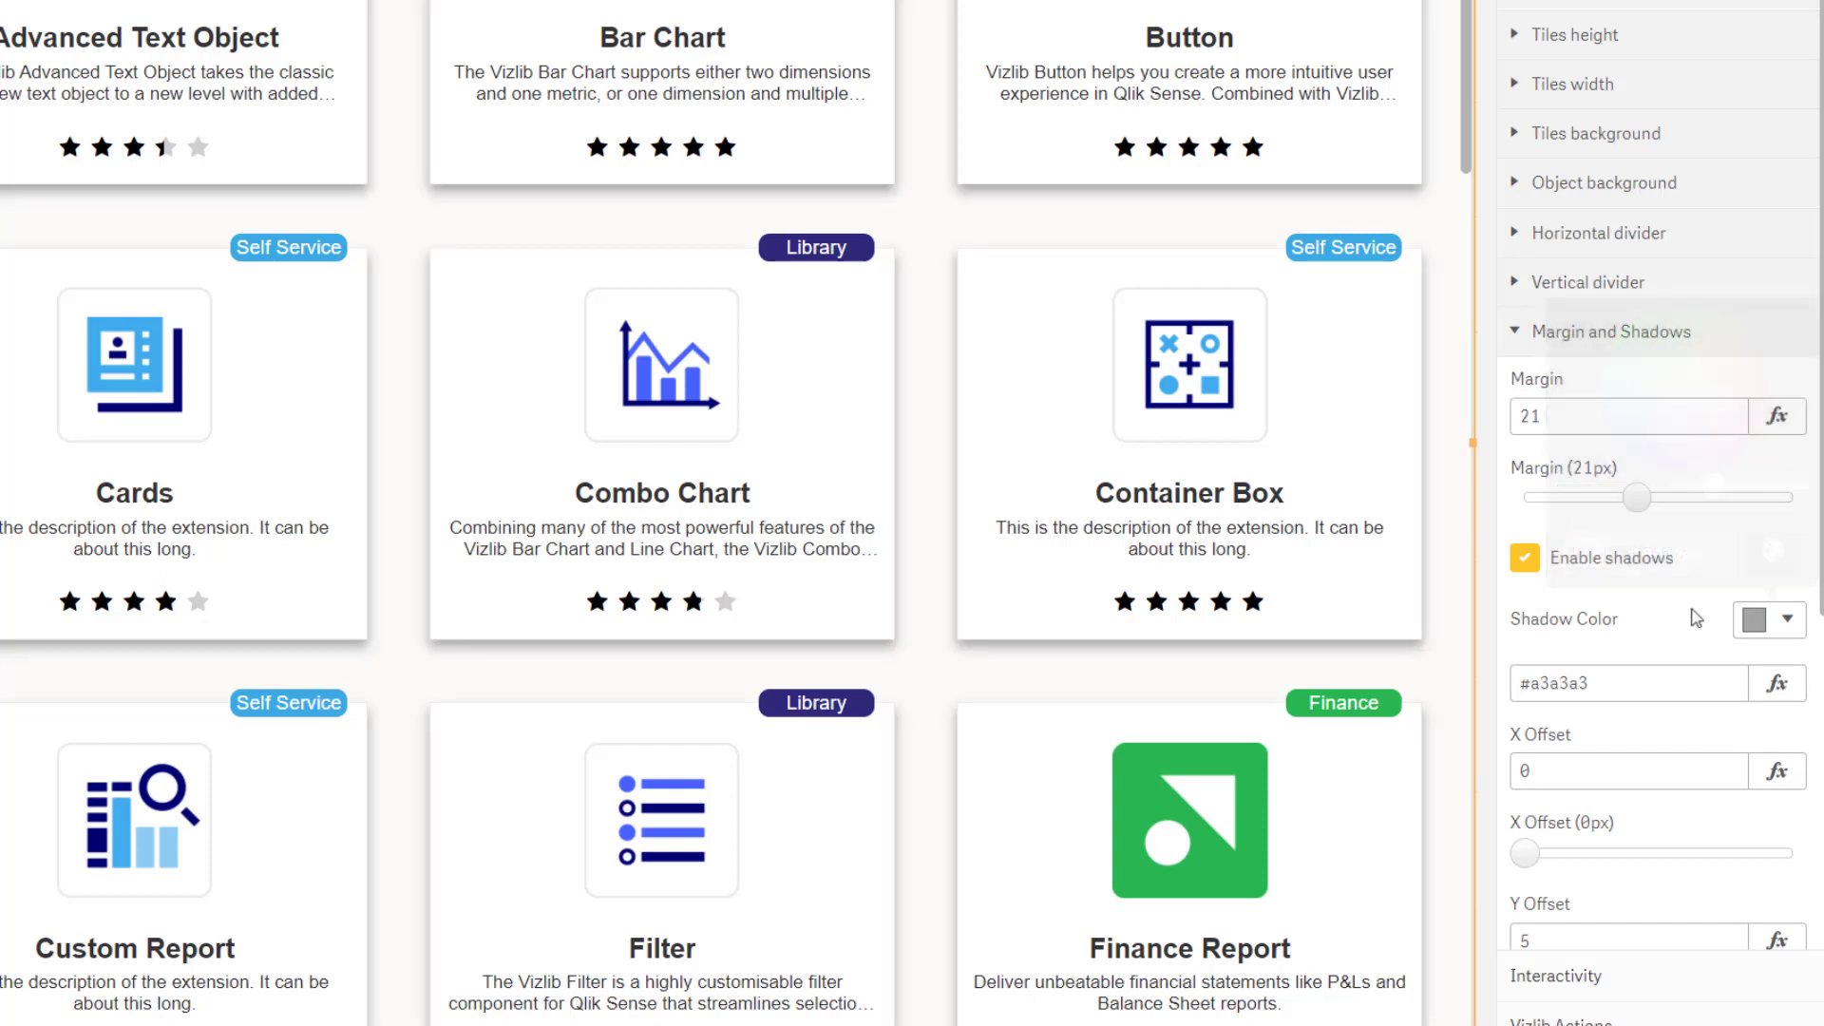
pyautogui.click(1626, 287)
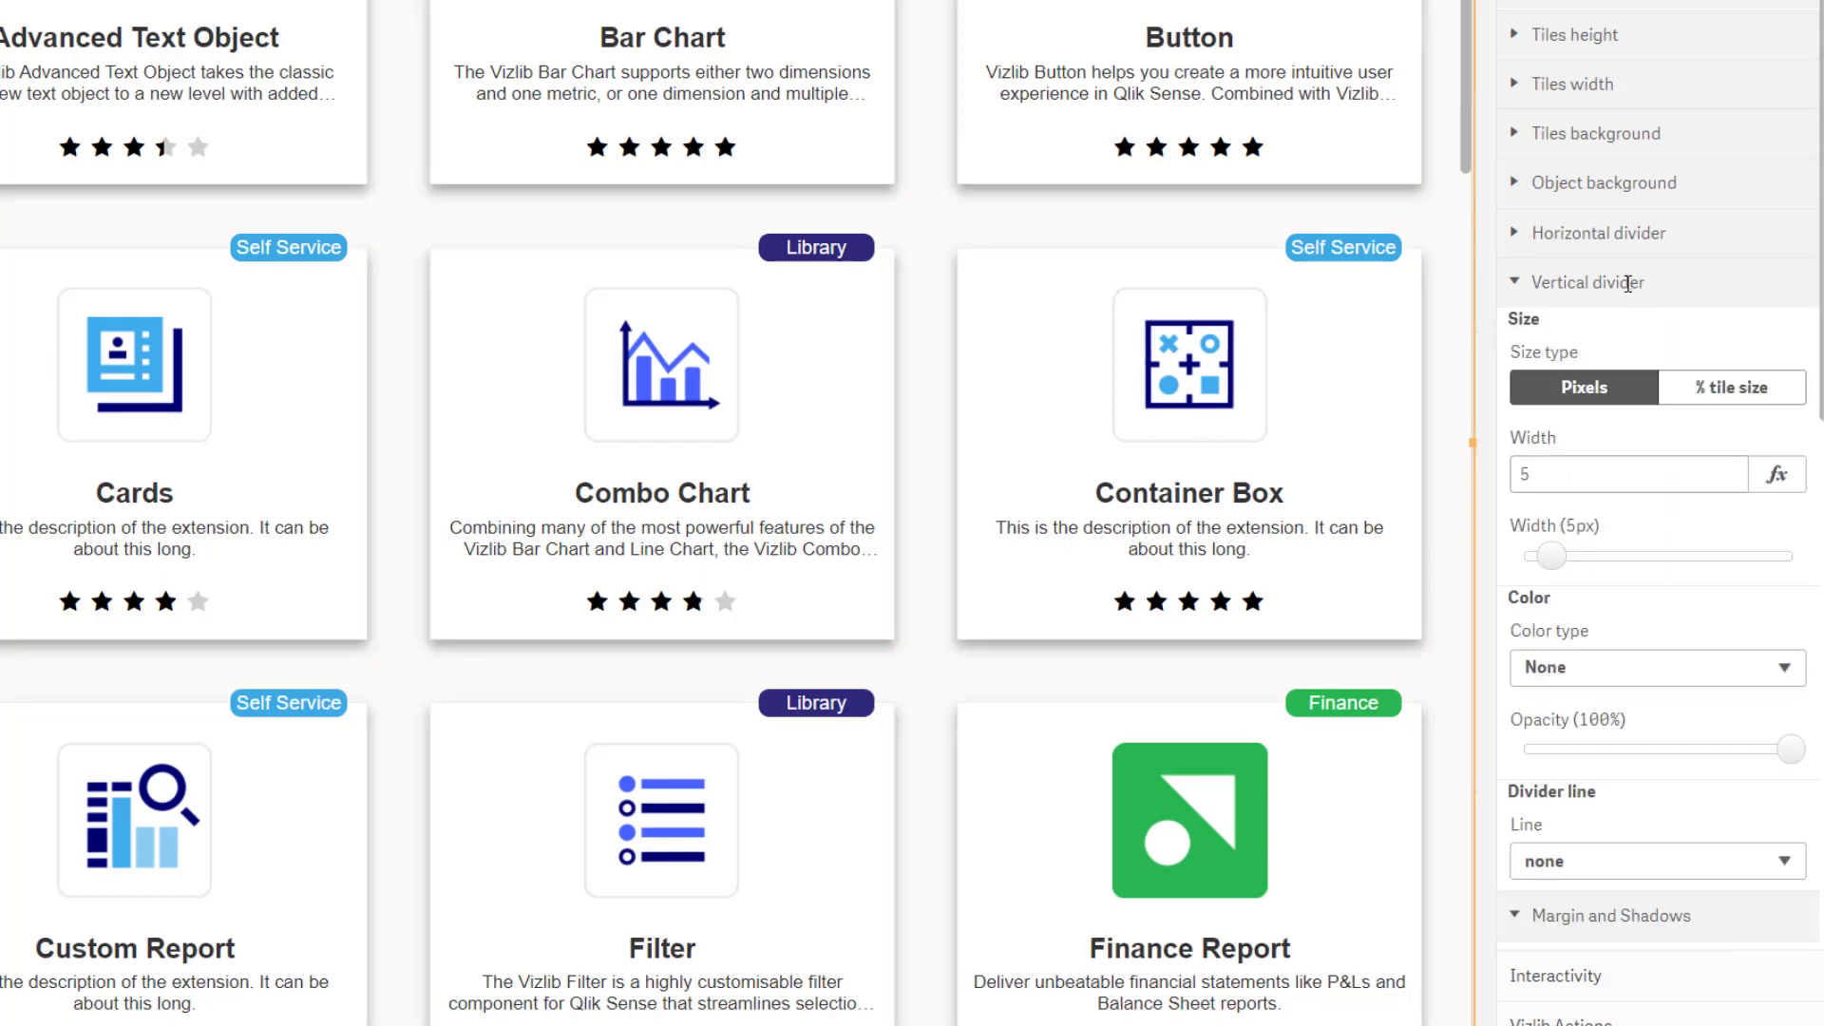
pyautogui.scroll(-2, 1626, 299)
# Choose 'solid' as the Vertical divider's line style.
pyautogui.click(1619, 539)
pyautogui.click(1553, 594)
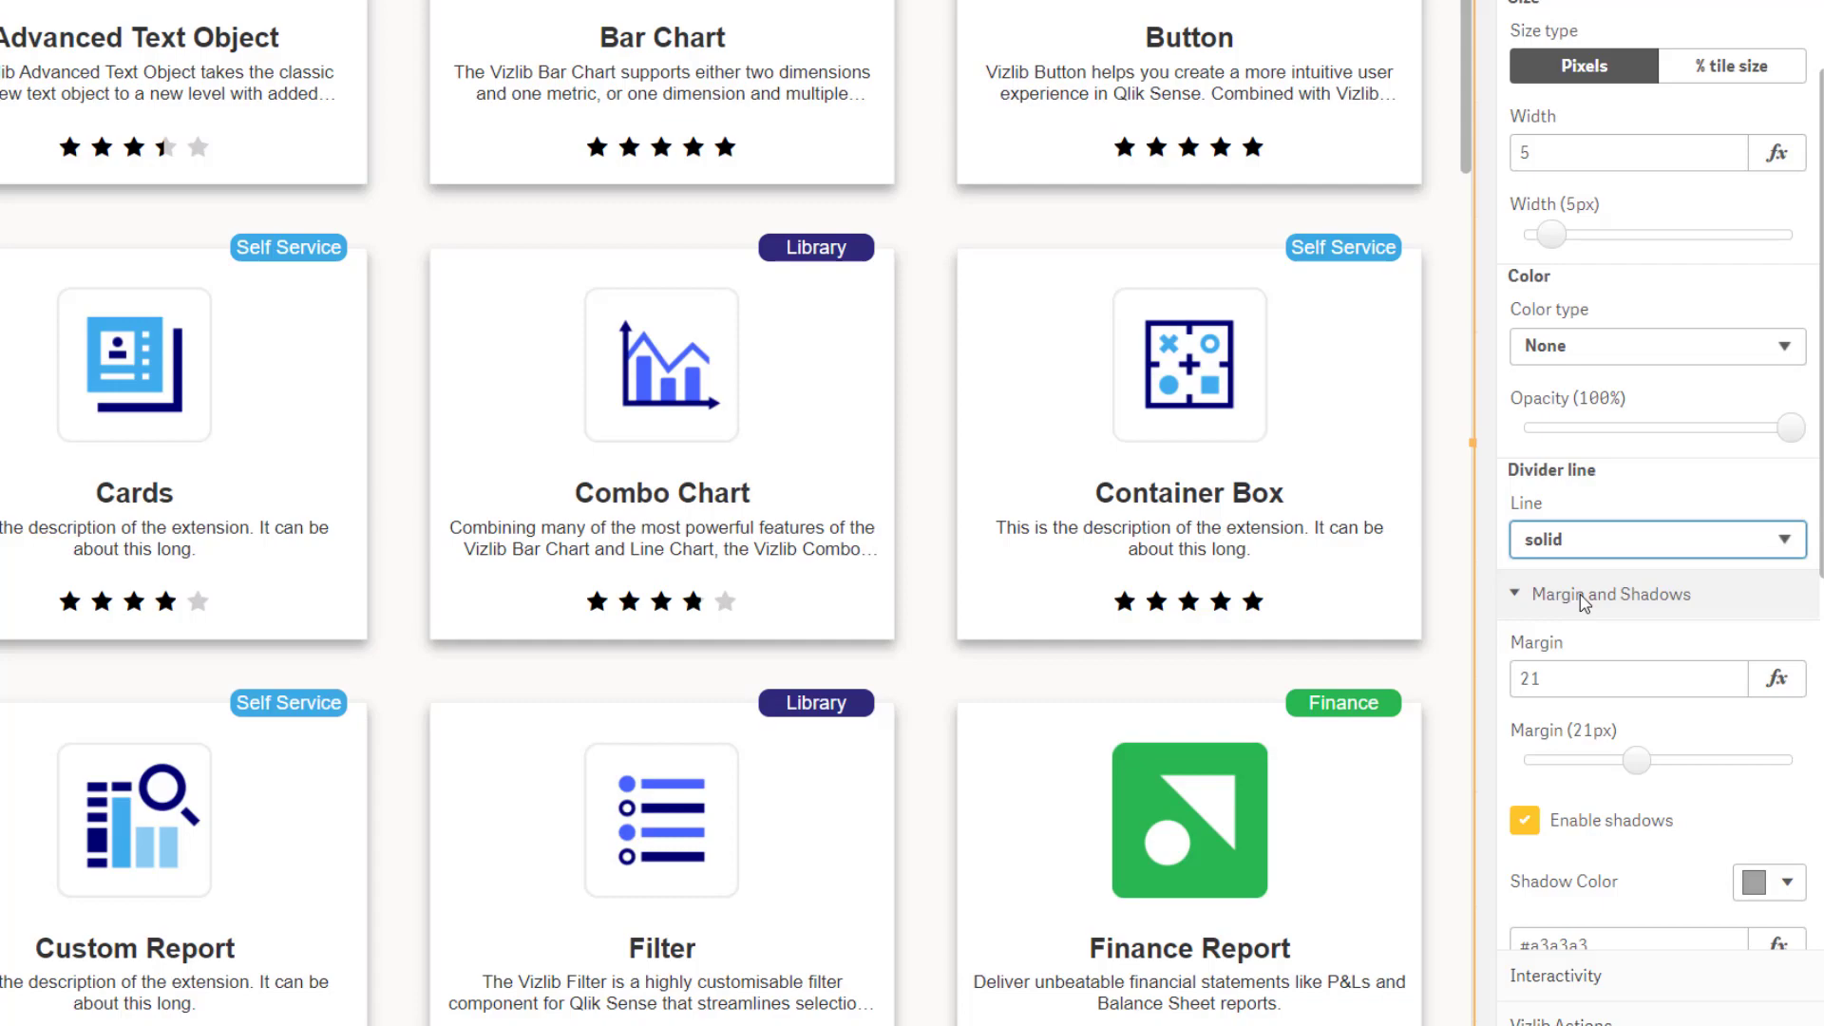